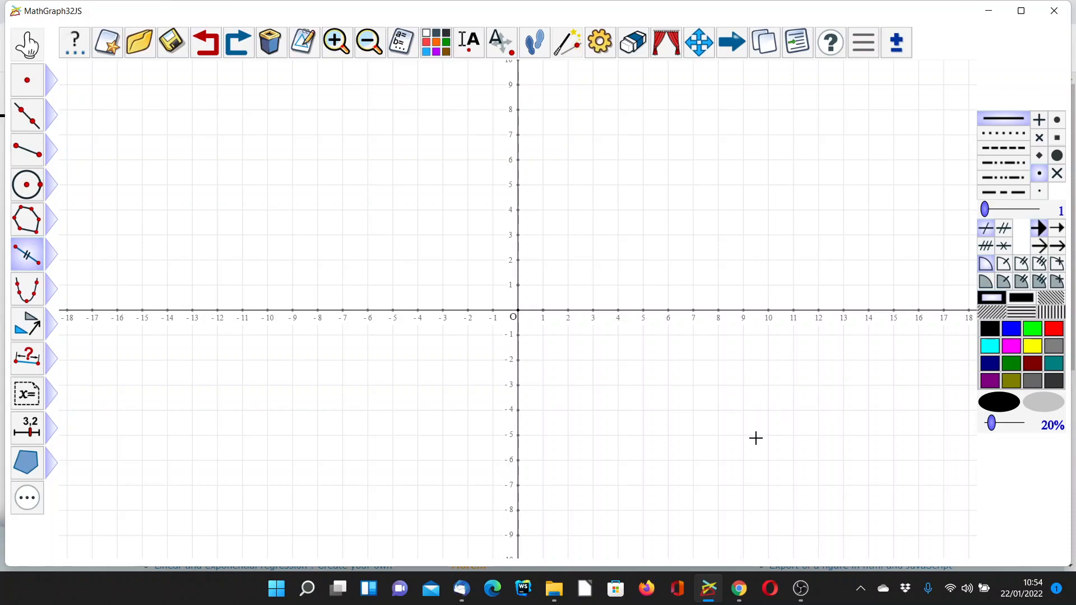
- Switch to Chrome, look over the download page for MathGraph32 version 7.0 and its constructions archive, and return to MathGraph32JS
{"action": "left_click", "coordinate": [739, 588]}
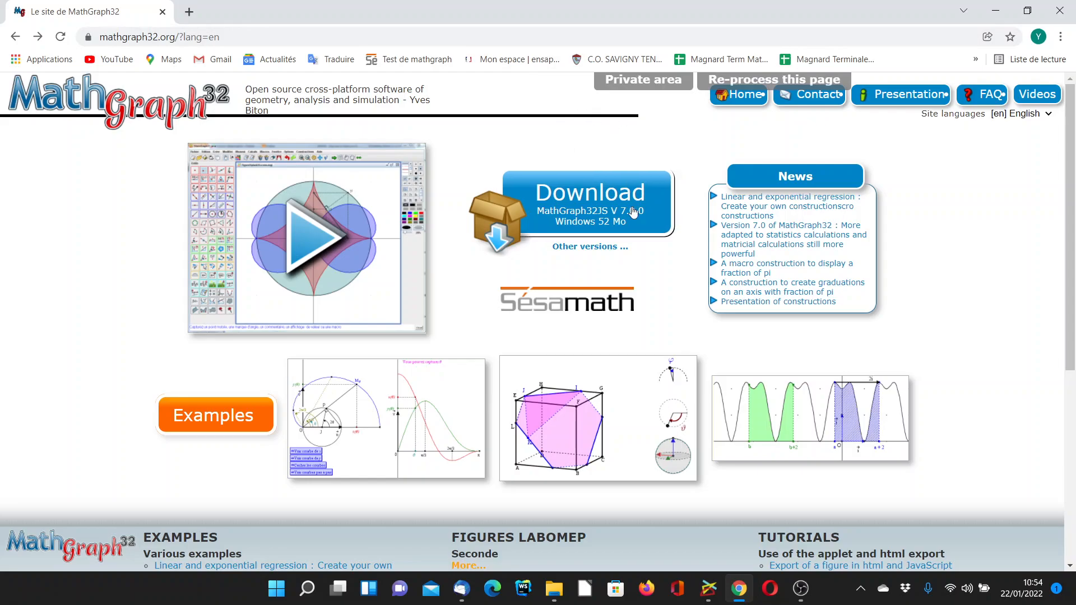
{"action": "left_click", "coordinate": [581, 250]}
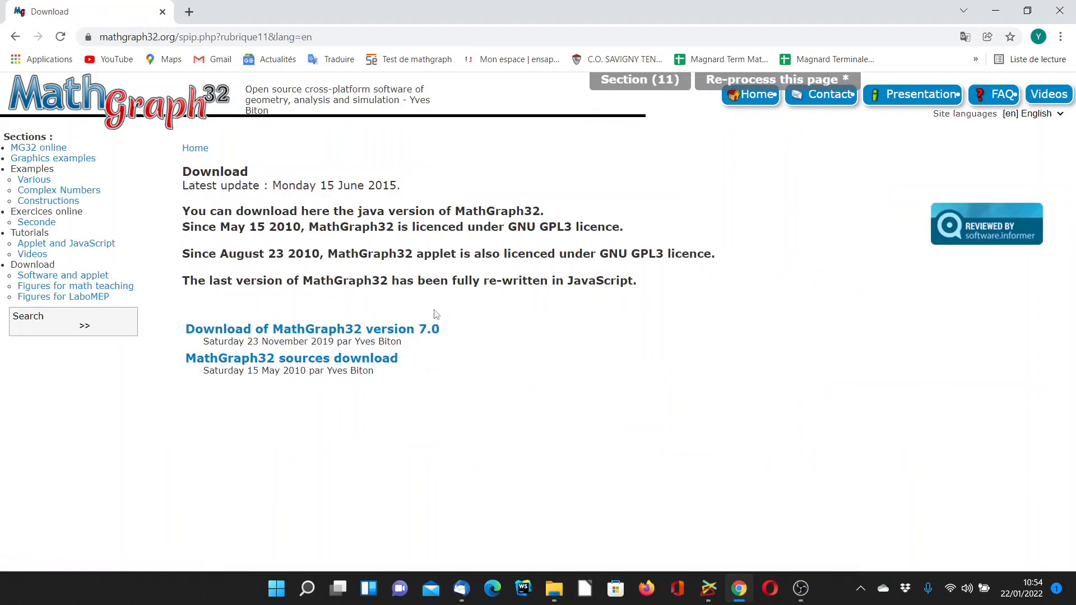
{"action": "left_click", "coordinate": [362, 334]}
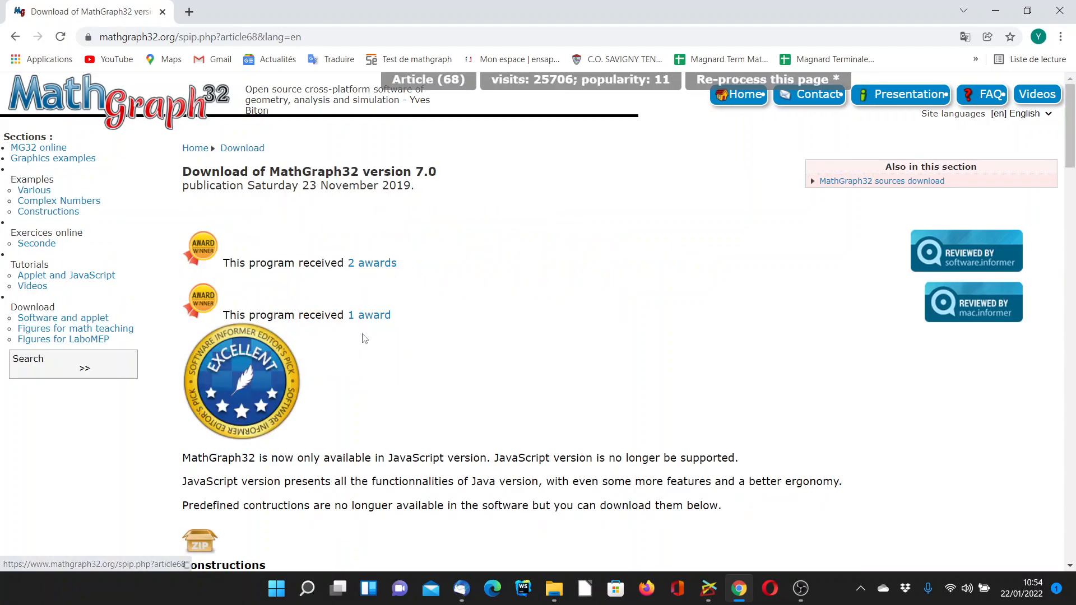
{"action": "scroll", "coordinate": [377, 362], "scroll_direction": "down", "scroll_amount": 3}
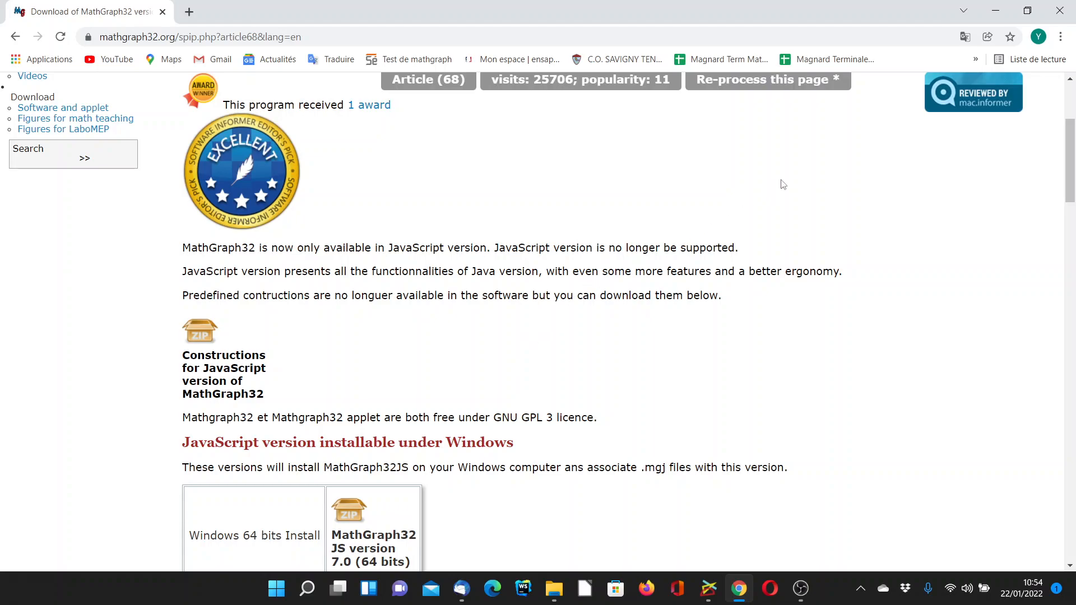
{"action": "left_click", "coordinate": [995, 11]}
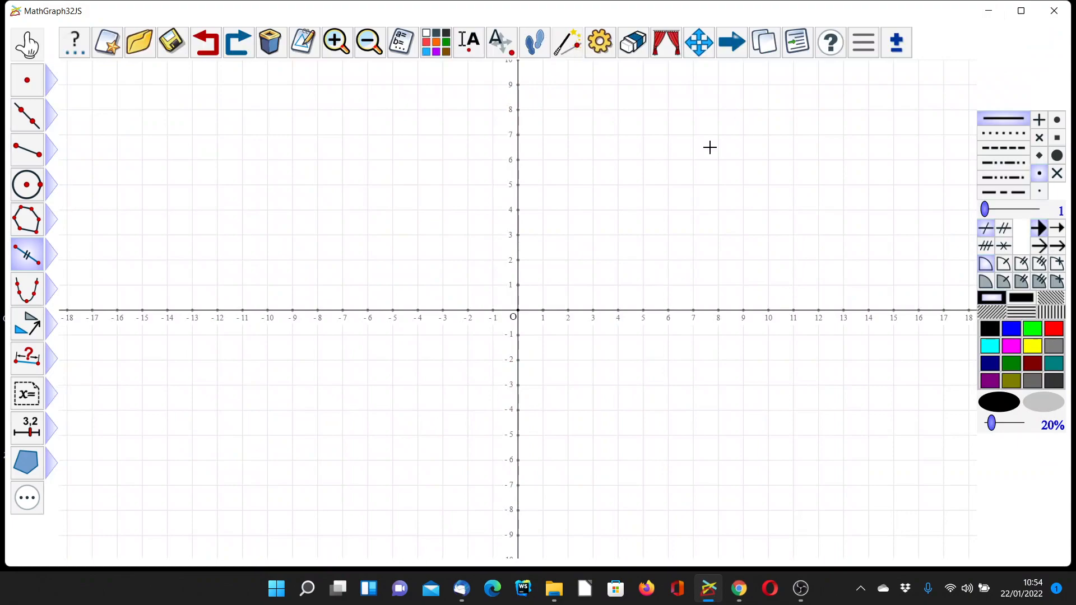
- Create a new figure with an orthonormal frame, vertical and horizontal grids, simple scaling and unit 1 on both axes
{"action": "left_click", "coordinate": [107, 44]}
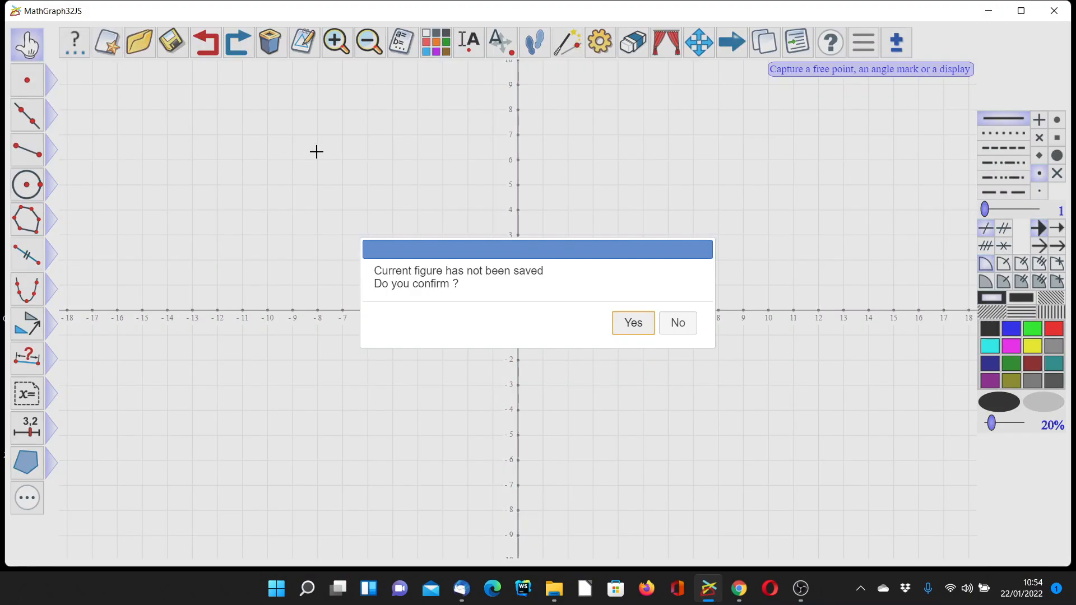
{"action": "left_click", "coordinate": [628, 331]}
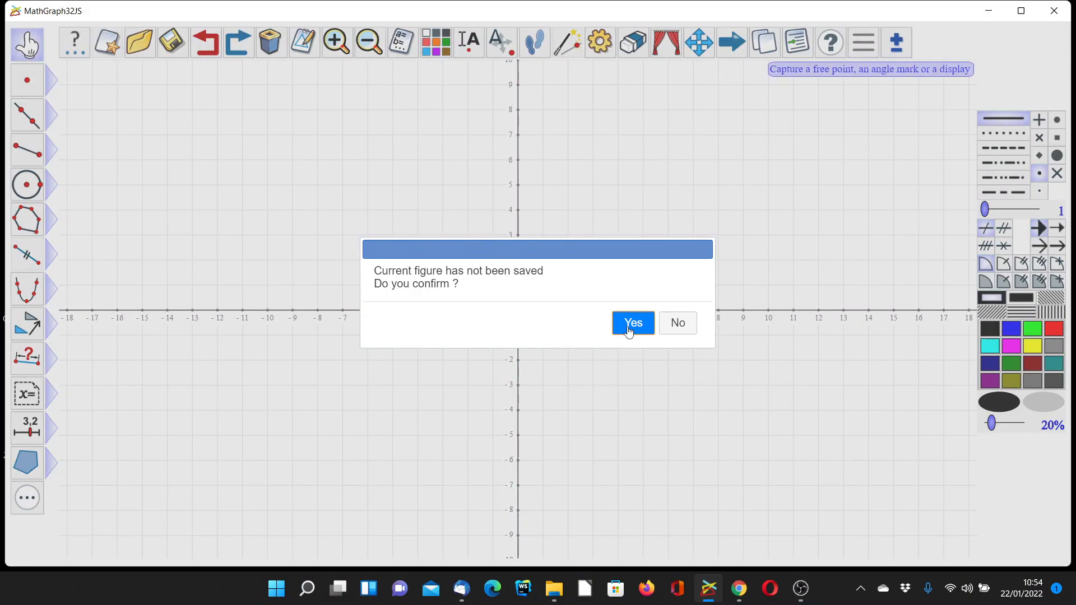
{"action": "left_click", "coordinate": [600, 444]}
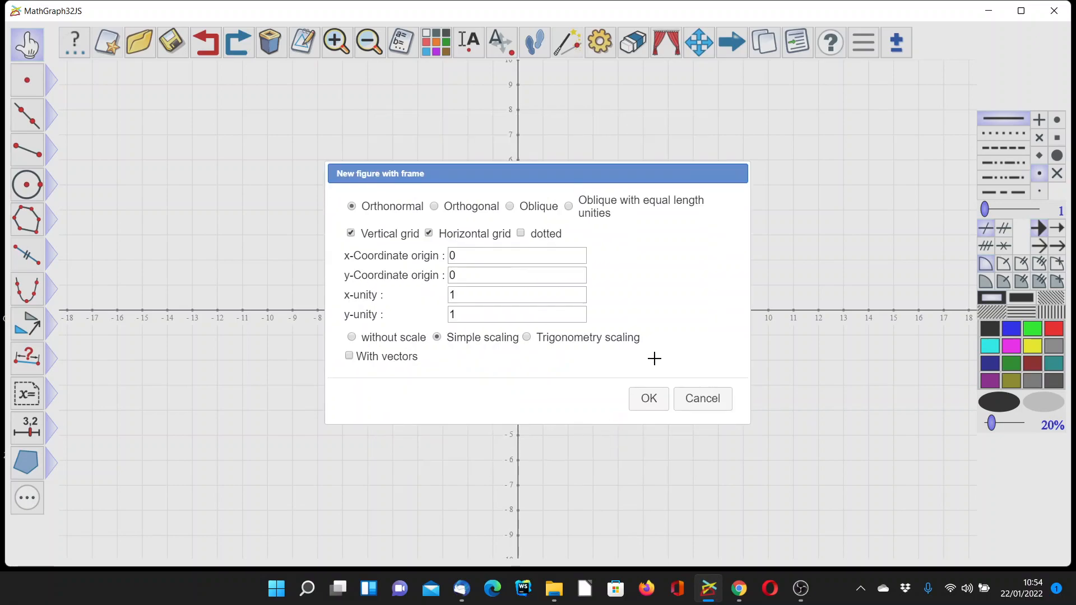
{"action": "left_click", "coordinate": [649, 399]}
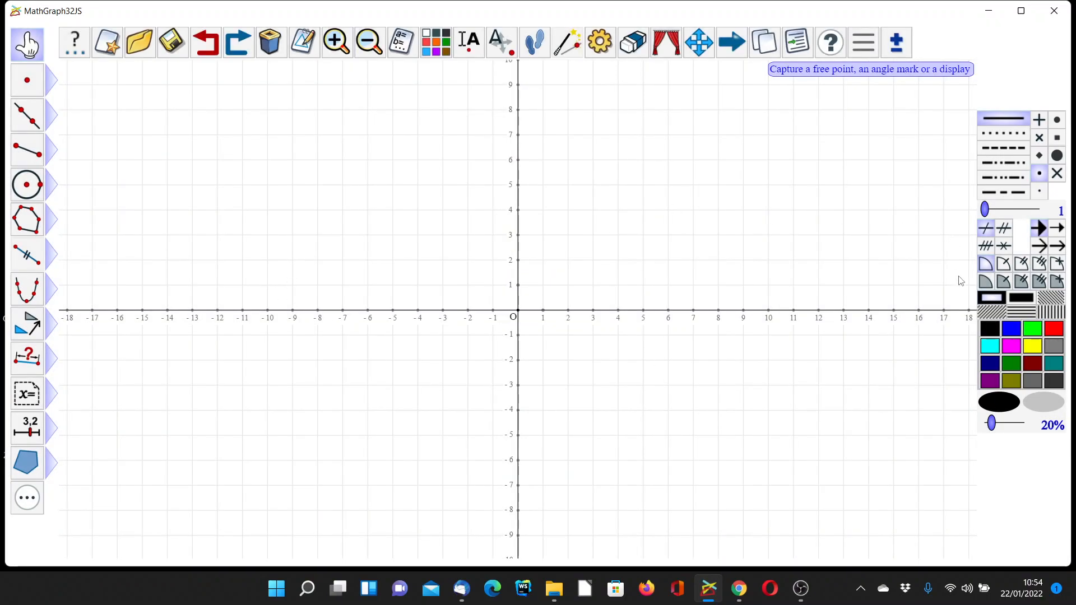
- Place seven blue free points with the small round style along a rising exponential shape, from about (-7.6, 0.7) to about (1.6, 8.2)
{"action": "left_click", "coordinate": [1012, 325]}
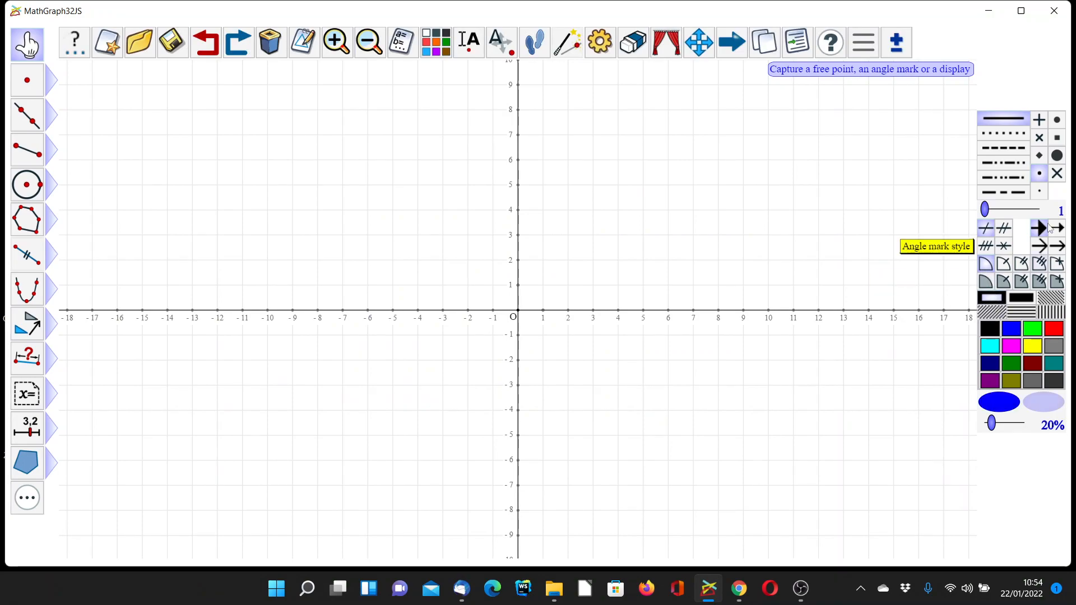
{"action": "left_click", "coordinate": [1058, 120]}
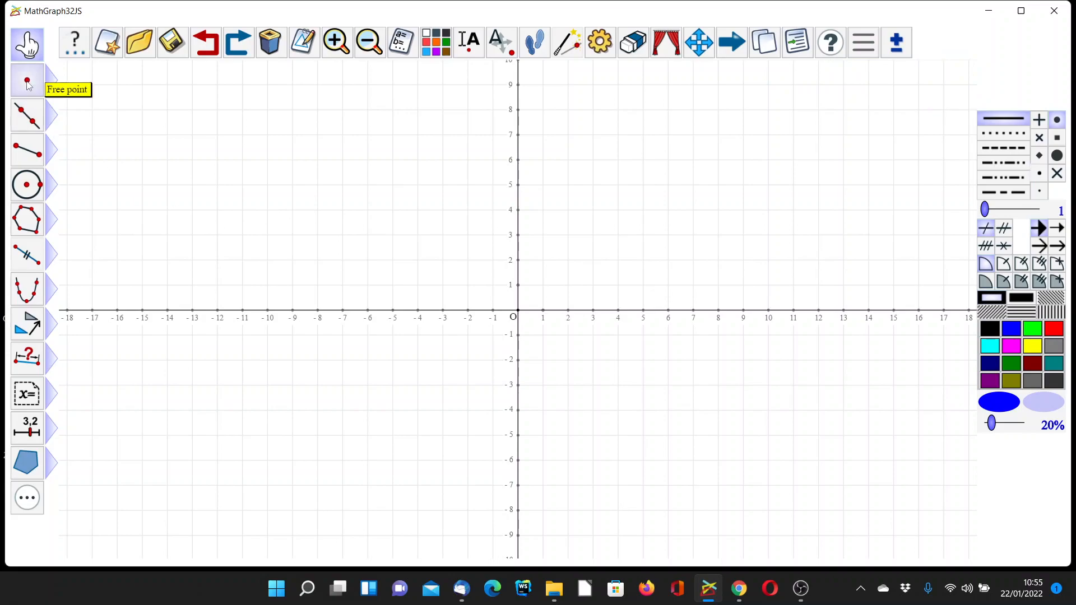
{"action": "left_click", "coordinate": [27, 84]}
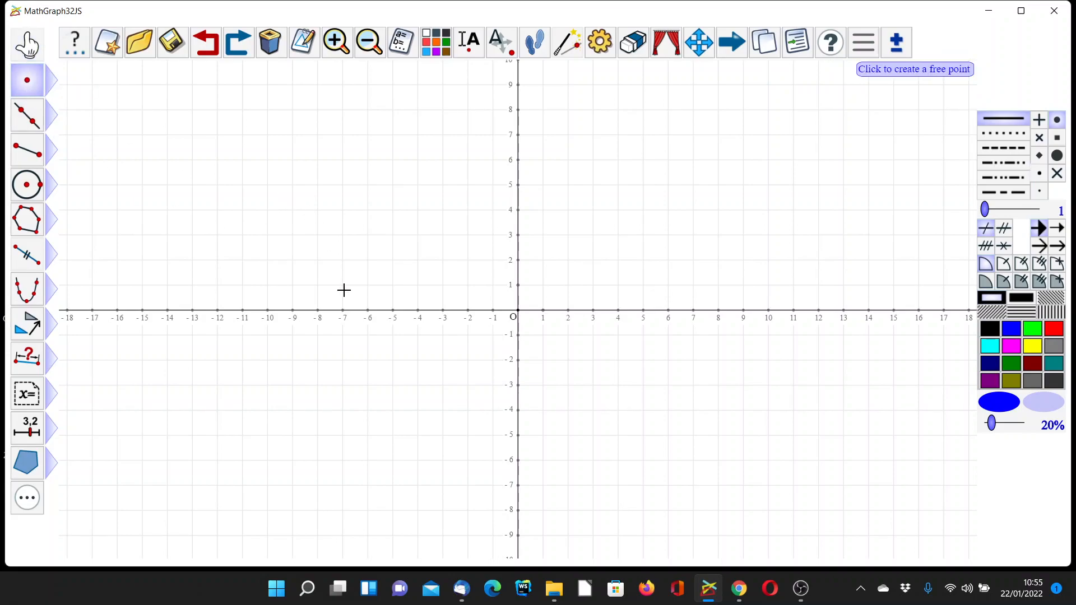
{"action": "left_click", "coordinate": [429, 285]}
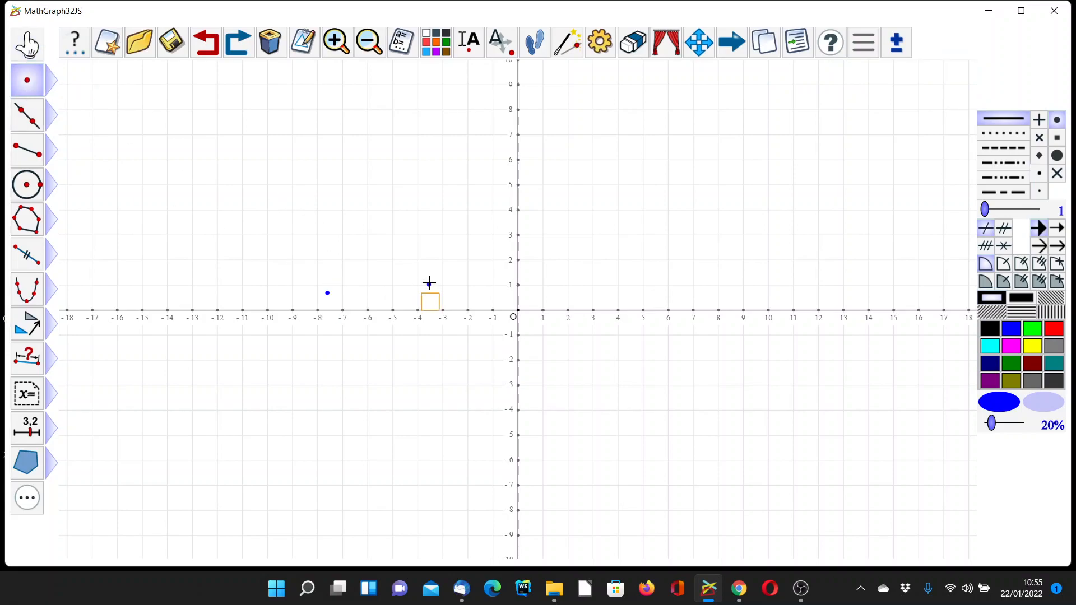
{"action": "left_click", "coordinate": [501, 256]}
{"action": "left_click", "coordinate": [531, 223]}
{"action": "left_click", "coordinate": [544, 182]}
{"action": "left_click", "coordinate": [553, 149]}
{"action": "left_click", "coordinate": [559, 104]}
{"action": "left_click", "coordinate": [27, 44]}
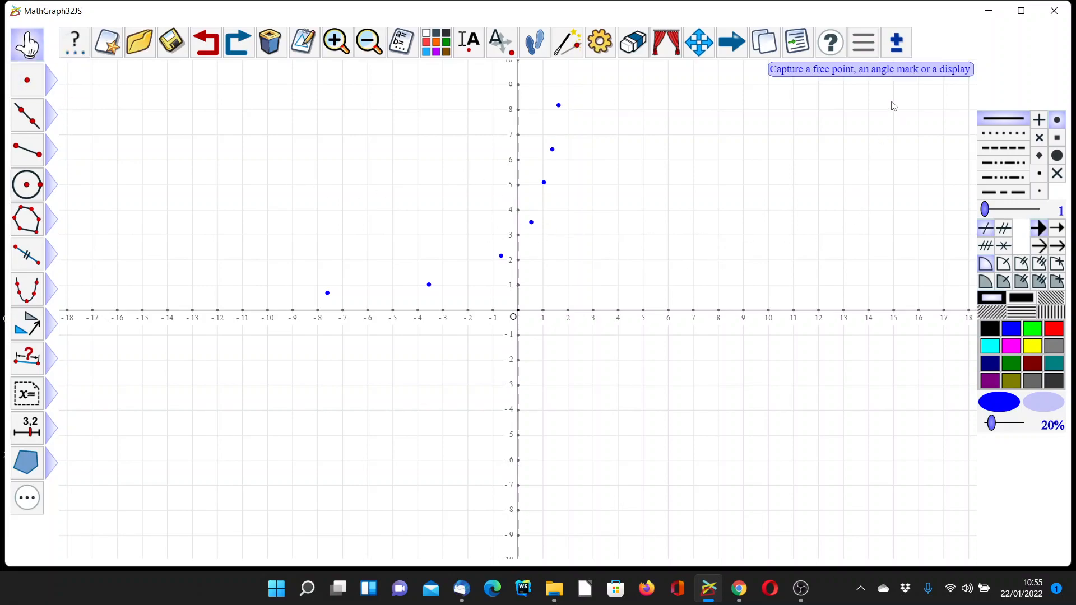
- Incorporate the construction file Exponential_Regression.mgc from the Regression folder of constructions_en into the figure
{"action": "left_click", "coordinate": [898, 45]}
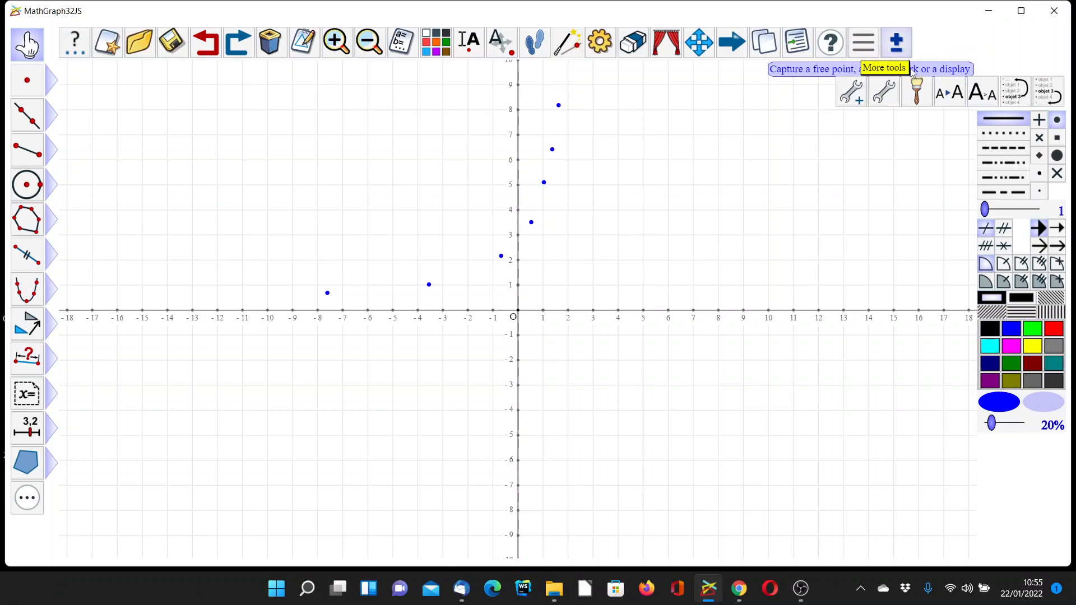
{"action": "left_click", "coordinate": [885, 91]}
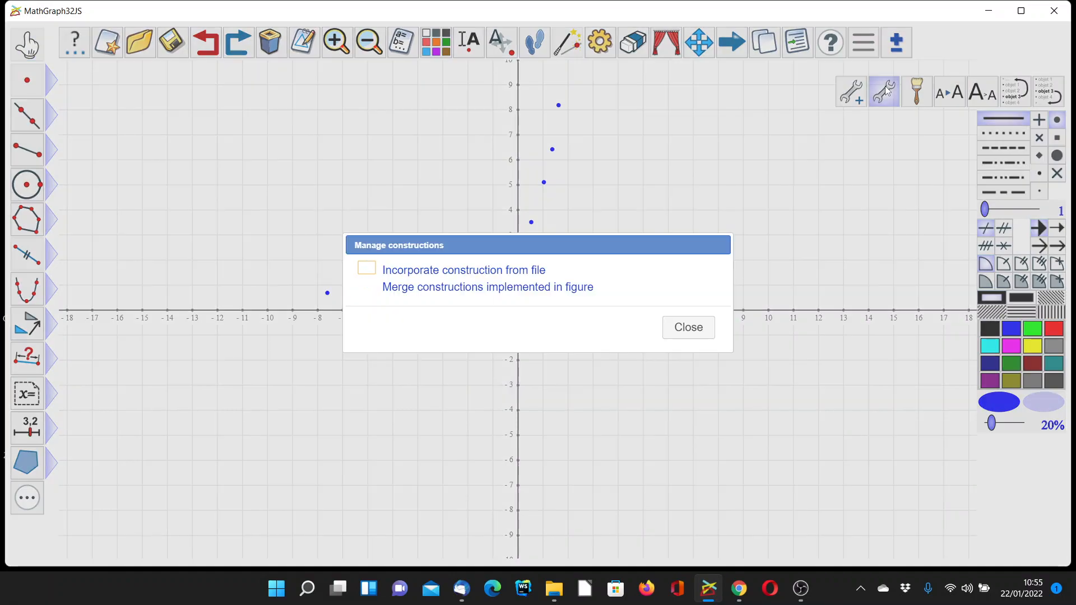
{"action": "left_click", "coordinate": [458, 277]}
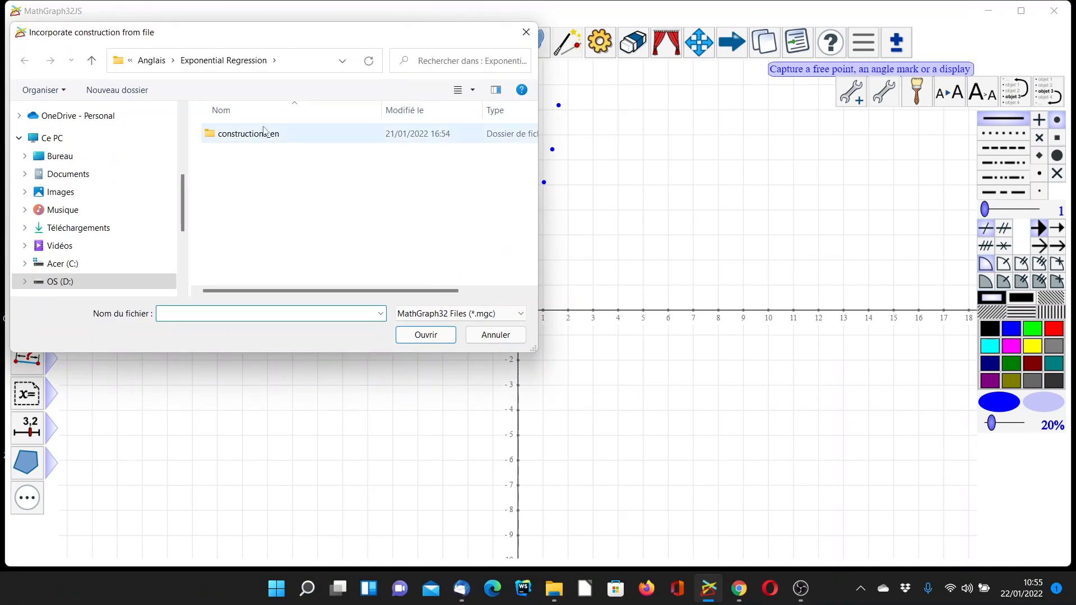
{"action": "double_click", "coordinate": [250, 135]}
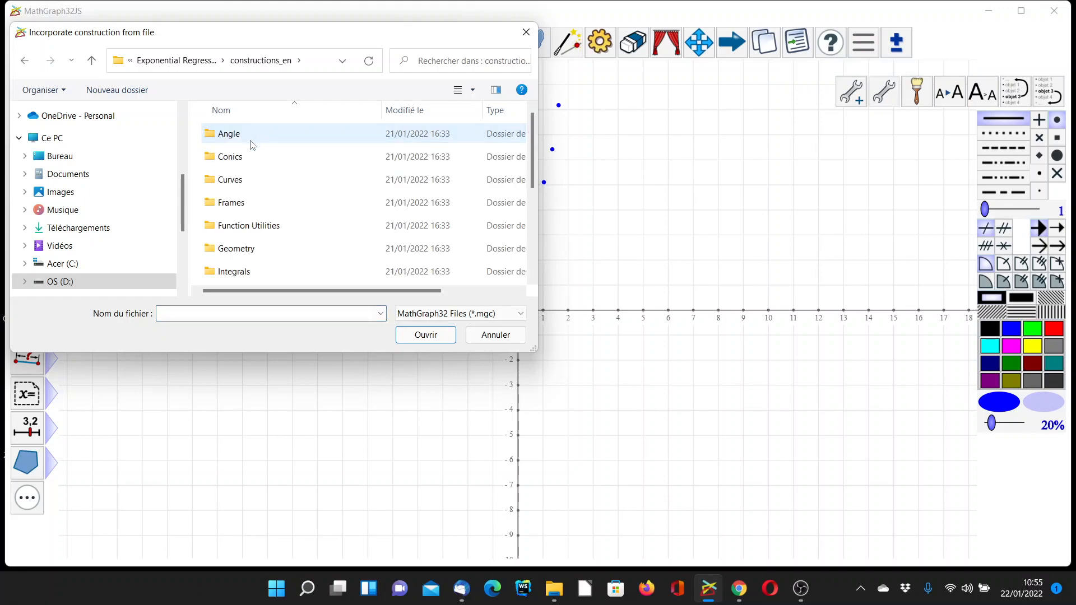
{"action": "scroll", "coordinate": [273, 185], "scroll_direction": "down", "scroll_amount": 1}
{"action": "scroll", "coordinate": [274, 185], "scroll_direction": "down", "scroll_amount": 1}
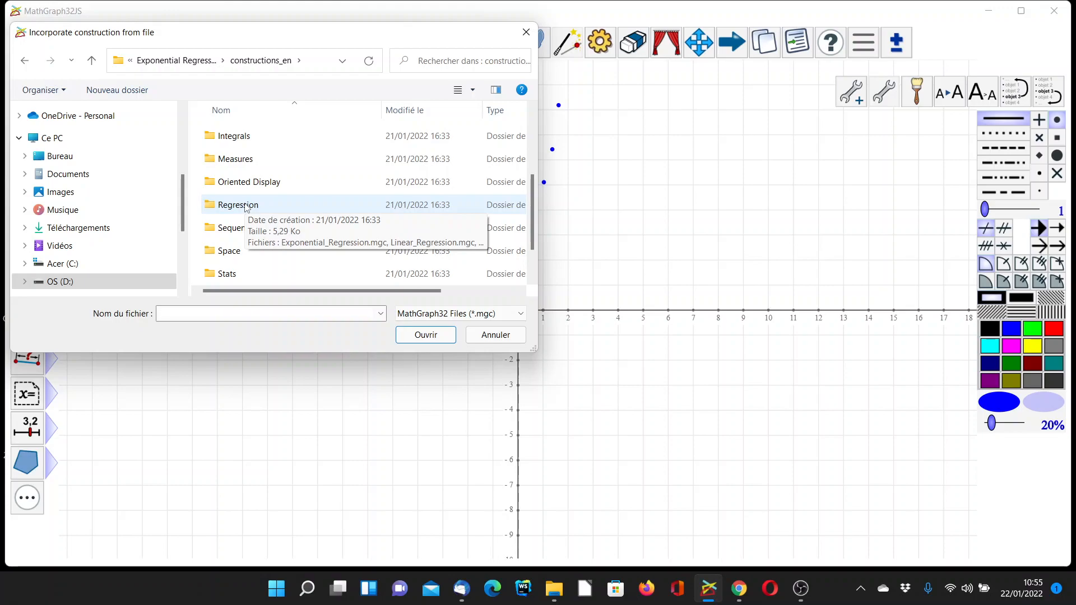
{"action": "left_click", "coordinate": [247, 208]}
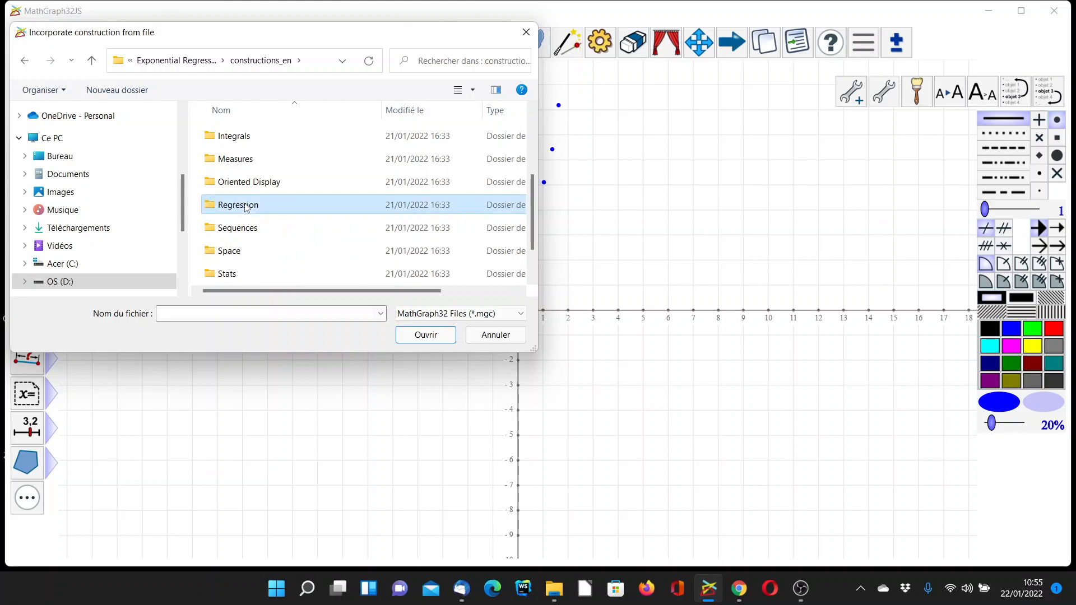
{"action": "double_click", "coordinate": [295, 204]}
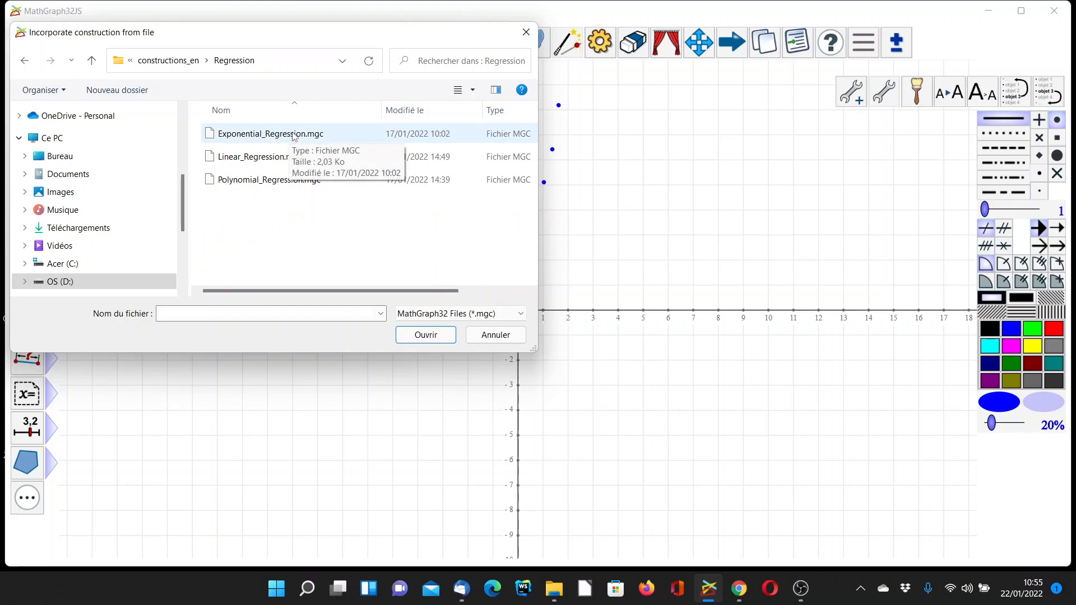
{"action": "left_click", "coordinate": [269, 134]}
{"action": "left_click", "coordinate": [426, 335]}
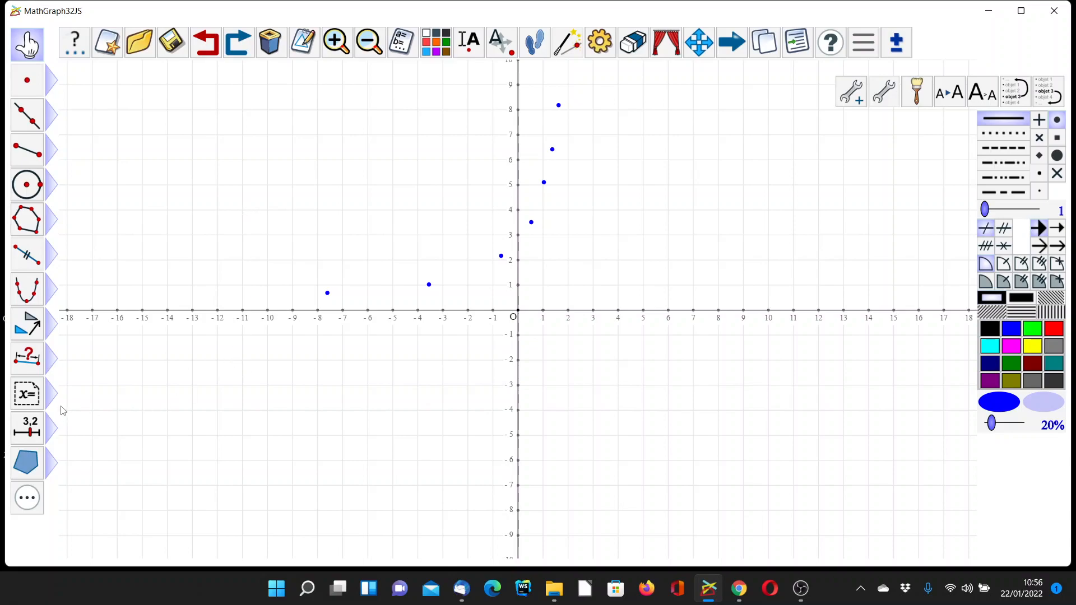
- Start a matrix of coordinates named mat in the frame (O,I,J)
{"action": "left_click", "coordinate": [54, 430]}
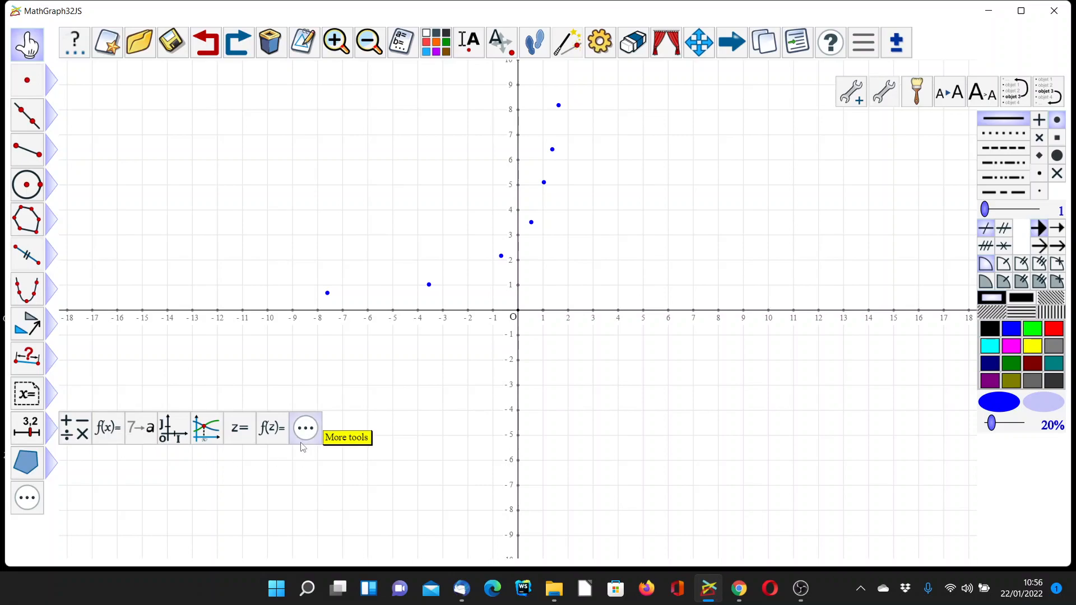
{"action": "left_click", "coordinate": [307, 429]}
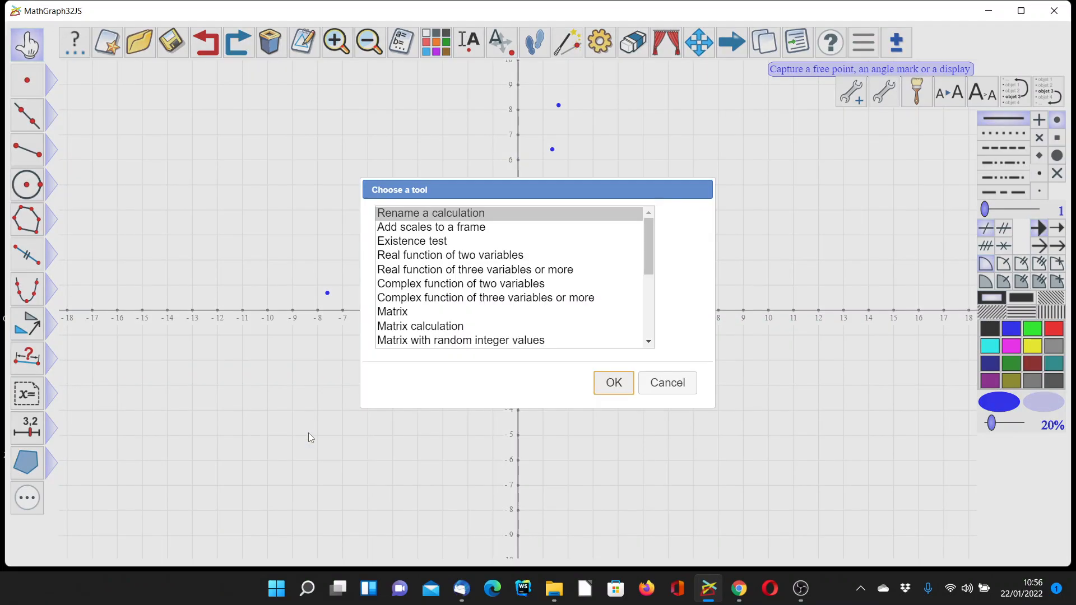
{"action": "scroll", "coordinate": [449, 270], "scroll_direction": "down", "scroll_amount": 2}
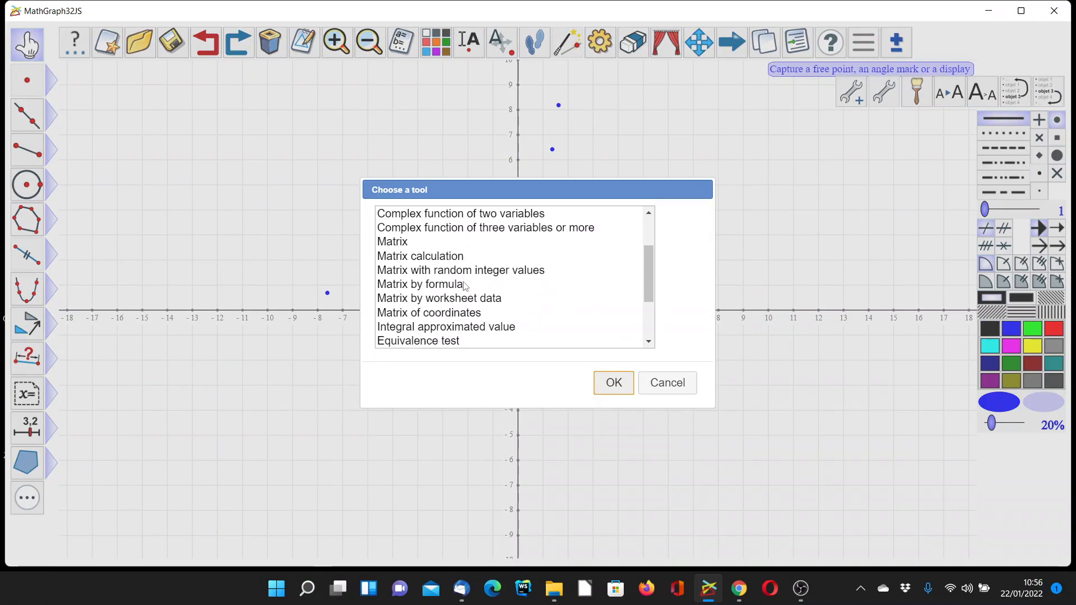
{"action": "left_click", "coordinate": [452, 315]}
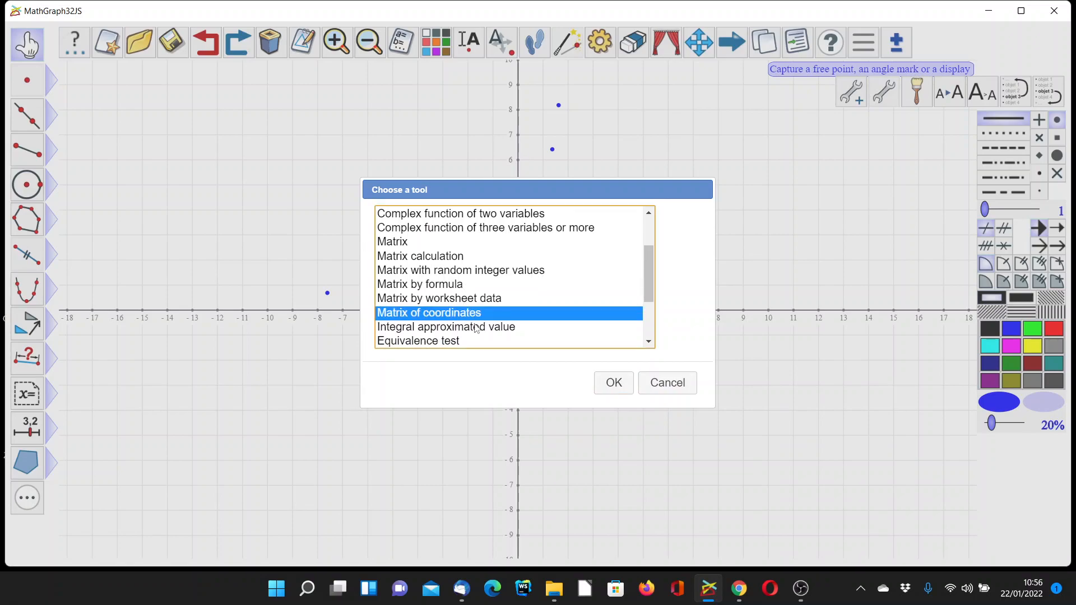
{"action": "left_click", "coordinate": [613, 382]}
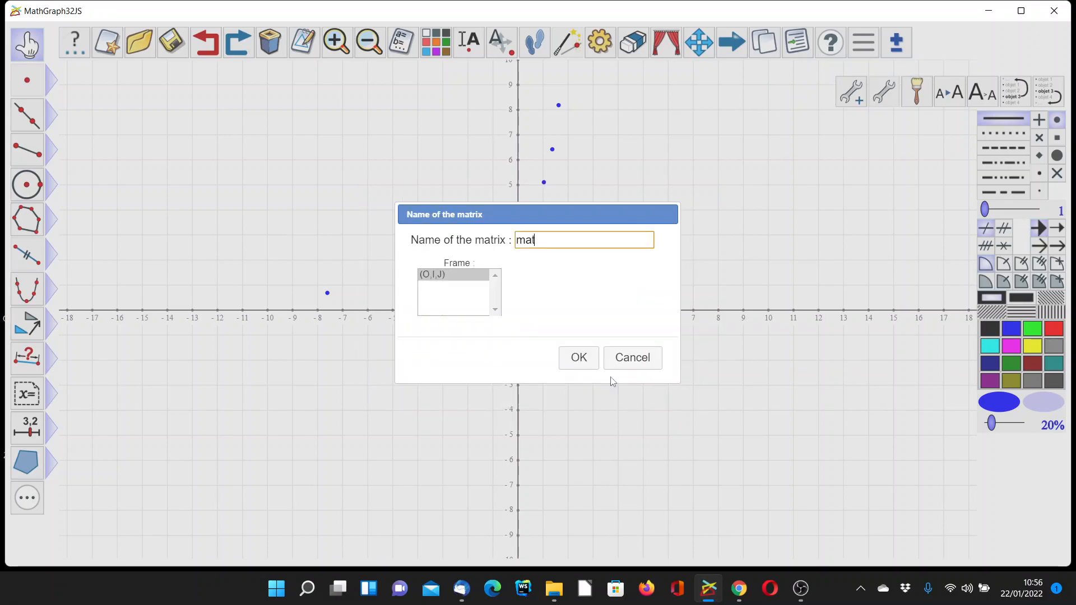
{"action": "left_click", "coordinate": [580, 358]}
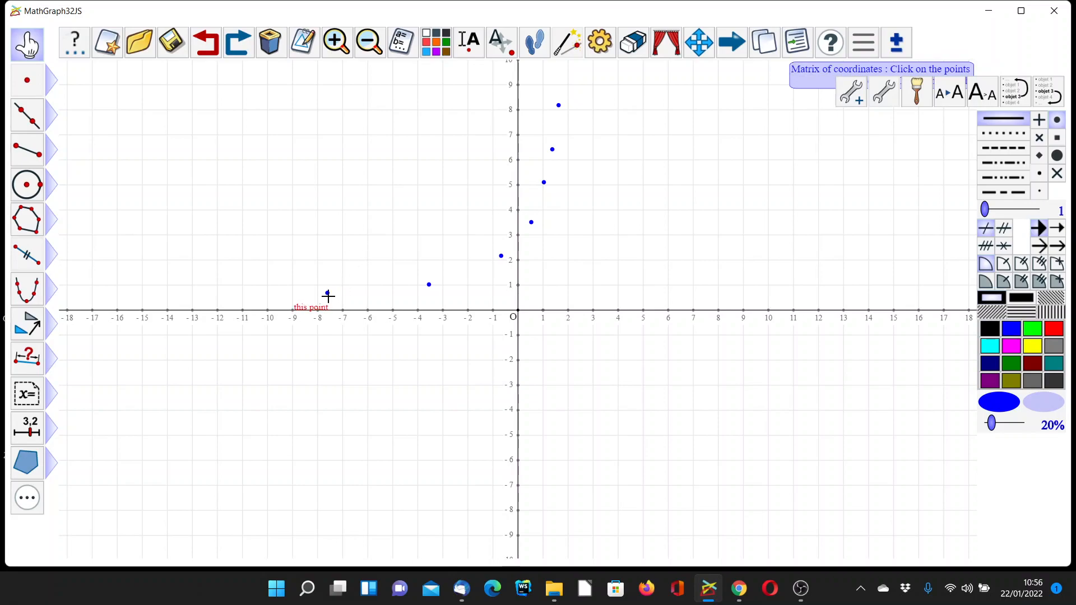
- Add the seven blue points to the coordinate matrix in order from lowest to highest and finish the selection
{"action": "left_click", "coordinate": [428, 284]}
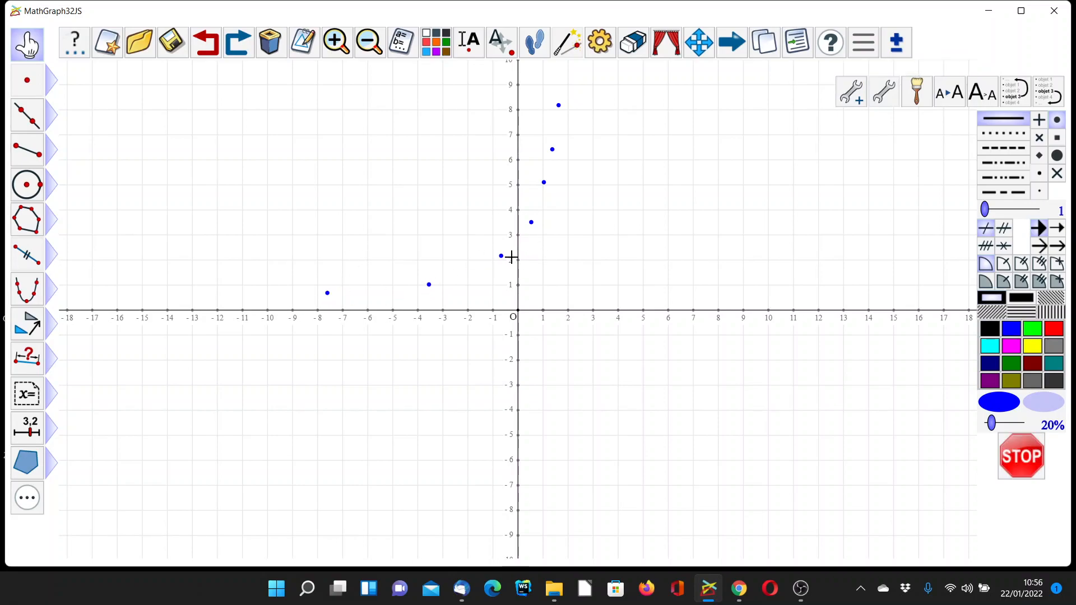
{"action": "left_click", "coordinate": [506, 257]}
{"action": "left_click", "coordinate": [532, 223]}
{"action": "left_click", "coordinate": [541, 182]}
{"action": "left_click", "coordinate": [552, 151]}
{"action": "left_click", "coordinate": [559, 106]}
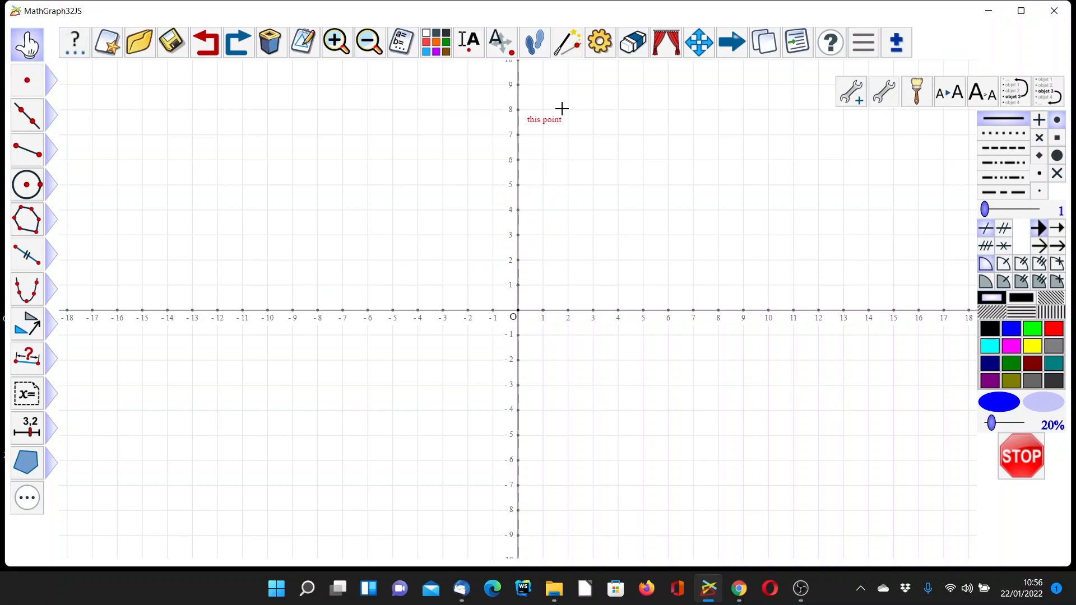
{"action": "left_click", "coordinate": [1023, 457]}
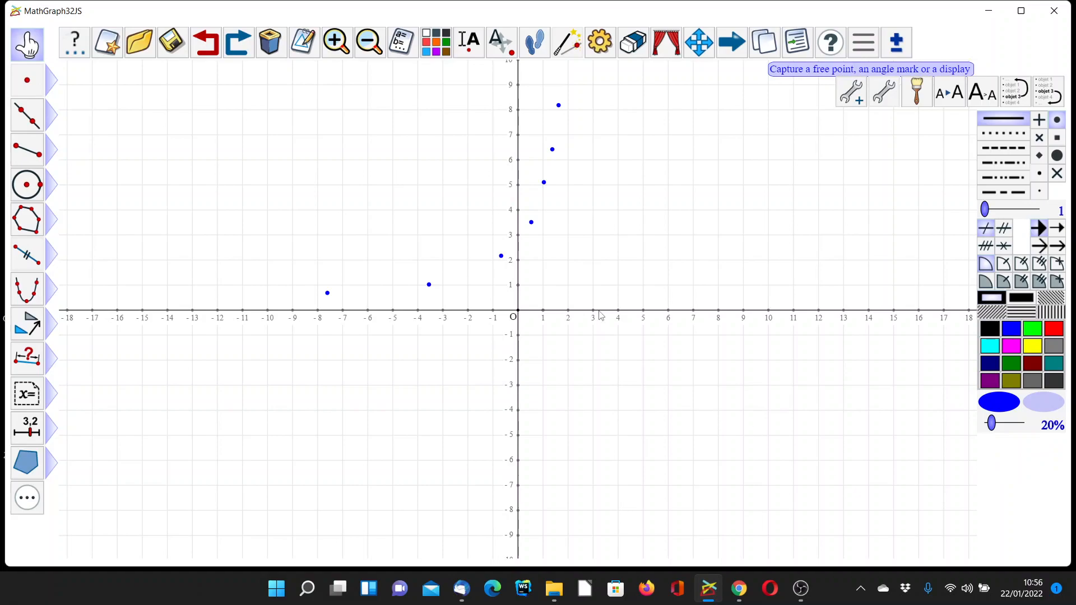
- Examine the figure's numerical objects, checking the details of the measure mesx1 and the matrix mat
{"action": "left_click", "coordinate": [402, 42]}
{"action": "scroll", "coordinate": [437, 215], "scroll_direction": "down", "scroll_amount": 3}
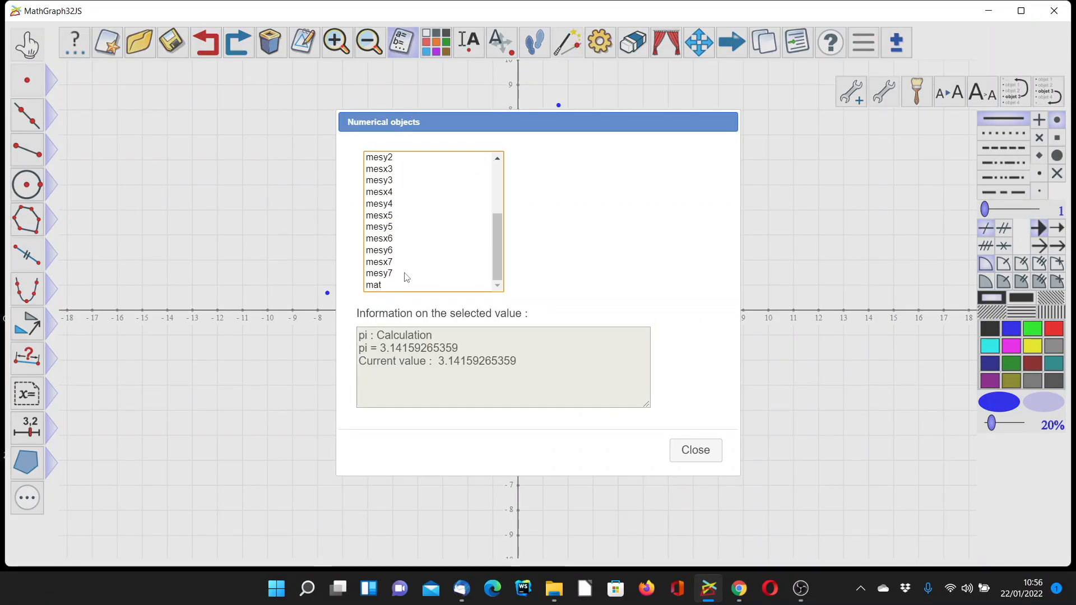
{"action": "scroll", "coordinate": [411, 233], "scroll_direction": "up", "scroll_amount": 3}
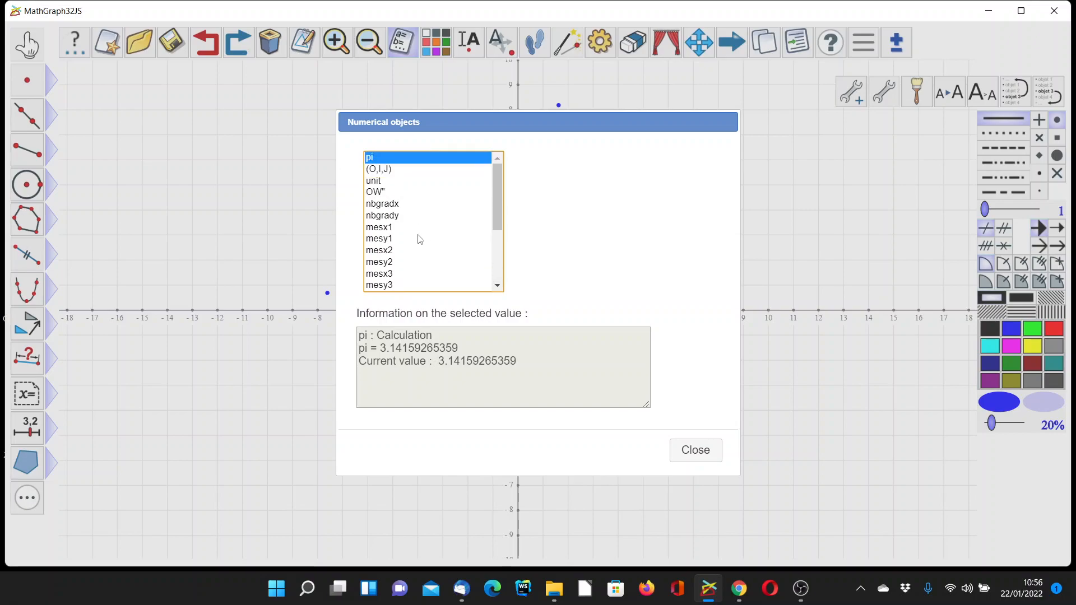
{"action": "left_click", "coordinate": [419, 227]}
{"action": "scroll", "coordinate": [421, 215], "scroll_direction": "down", "scroll_amount": 3}
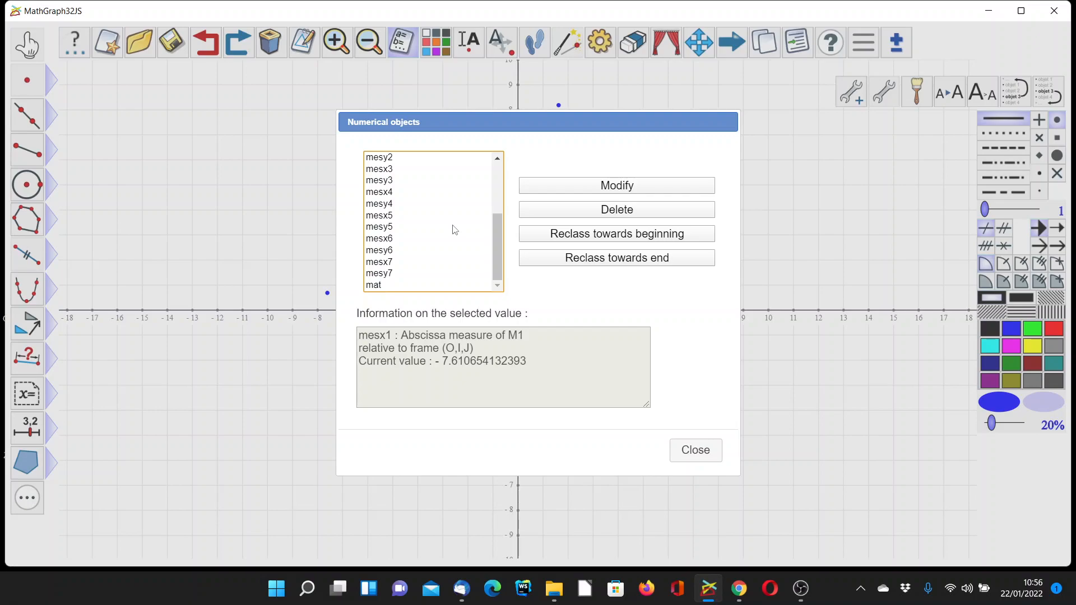
{"action": "left_click", "coordinate": [397, 286]}
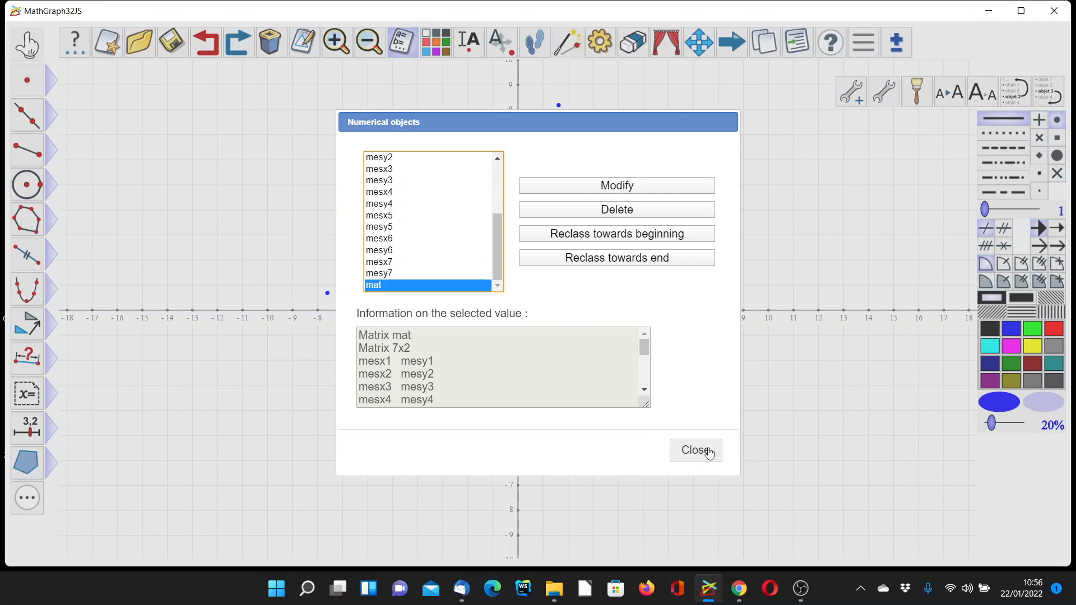
- Implement the figure's Exponential_Regression construction with the matrix mat as its numerical source object
{"action": "left_click", "coordinate": [696, 450]}
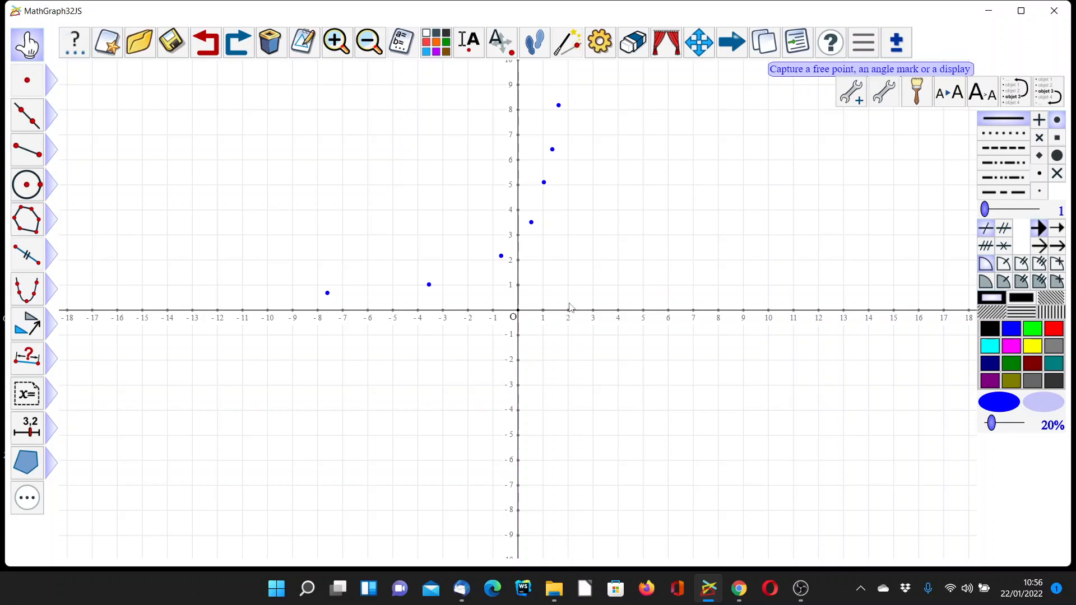
{"action": "left_click", "coordinate": [884, 95]}
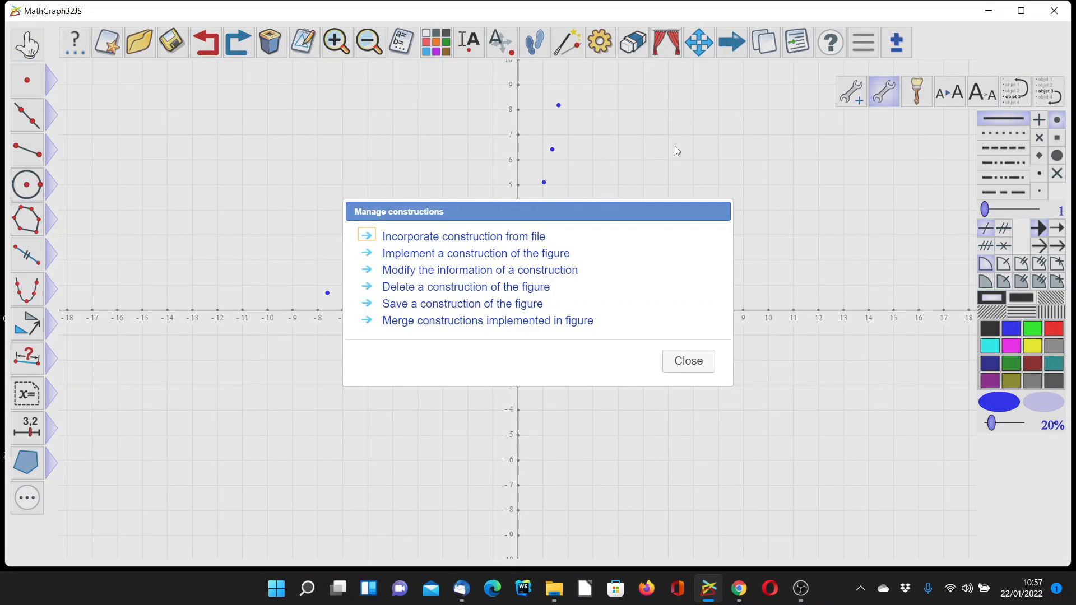
{"action": "left_click", "coordinate": [472, 255]}
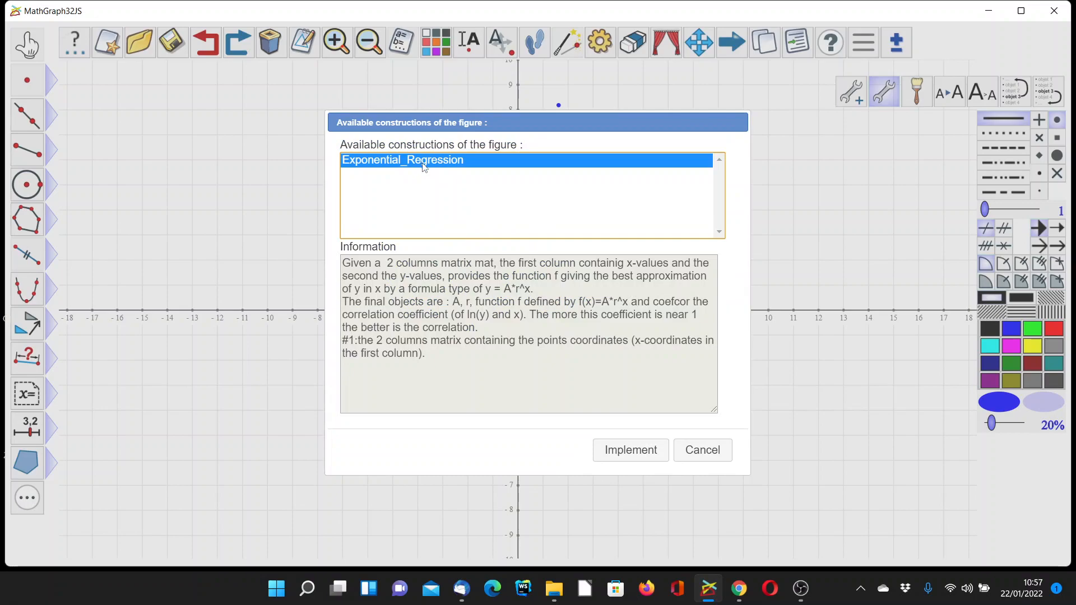
{"action": "left_click", "coordinate": [622, 455]}
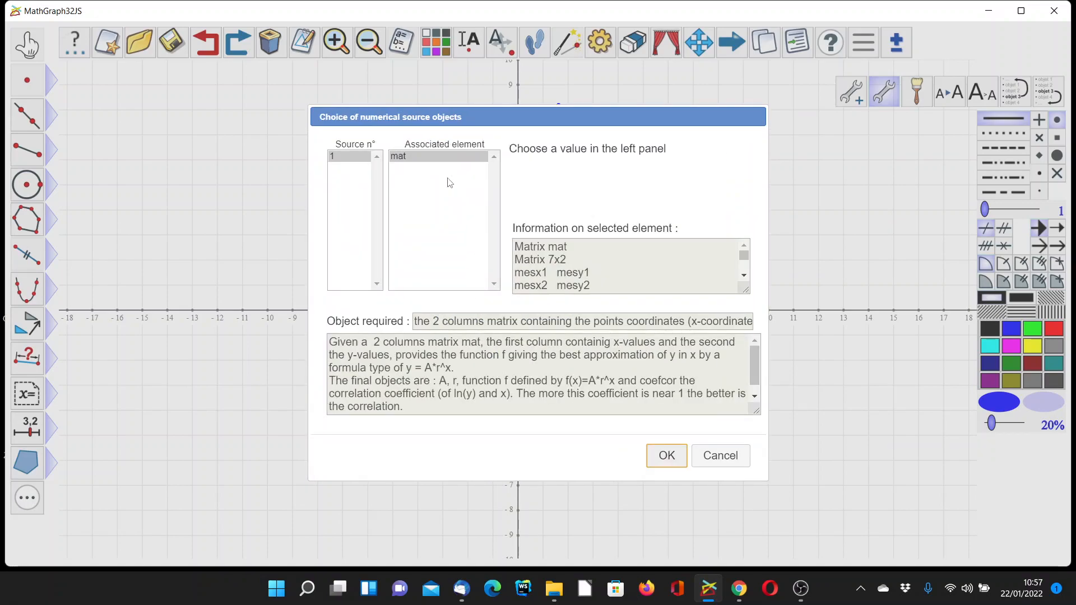
{"action": "left_click", "coordinate": [432, 159]}
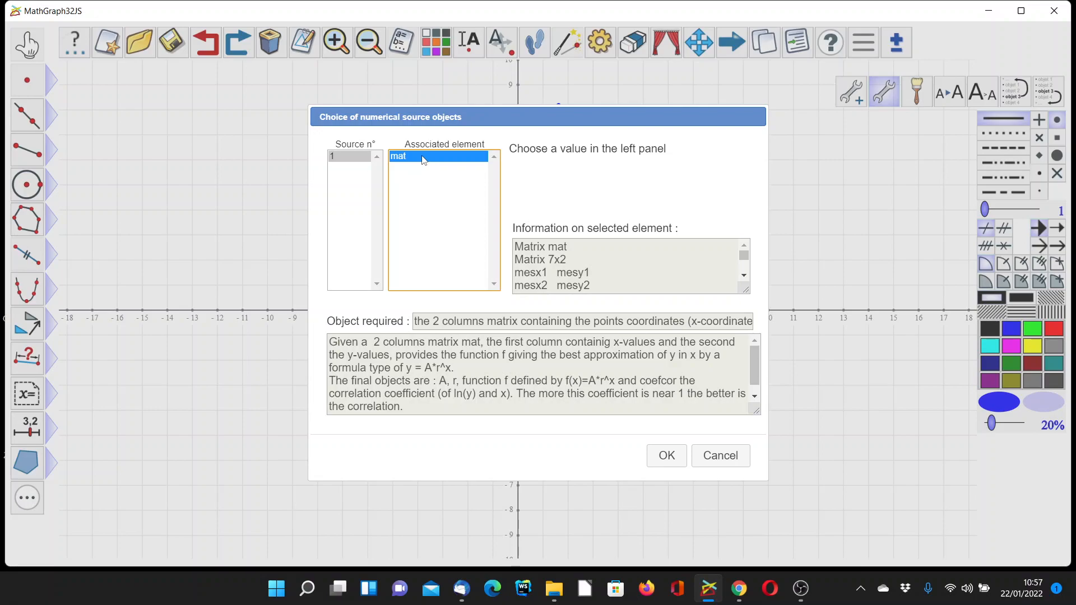
{"action": "left_click", "coordinate": [665, 466]}
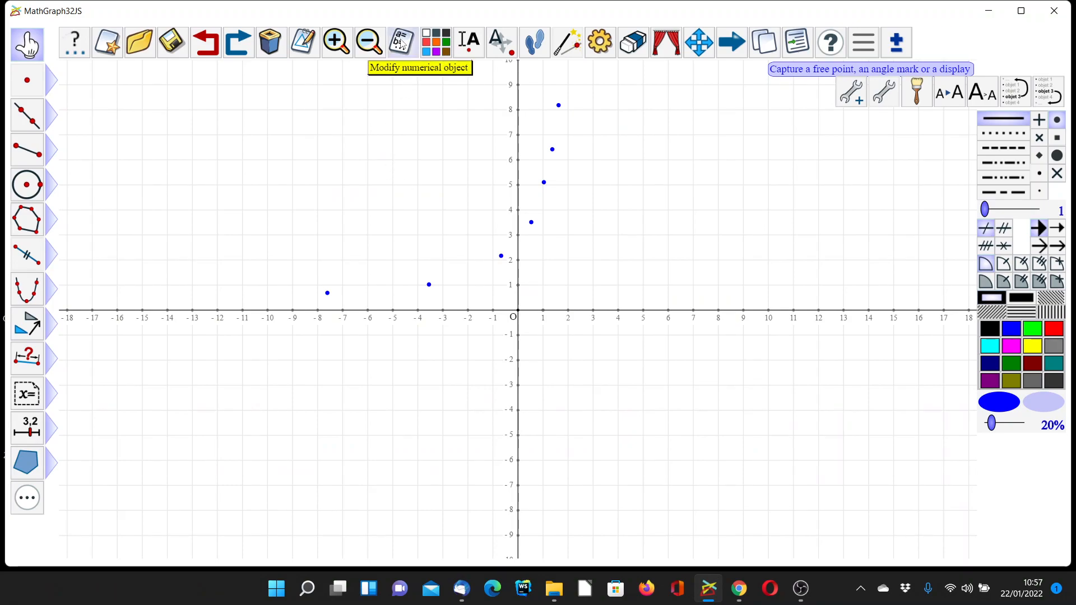
- Examine the construction's final numerical objects coefreg, A, r and the function f
{"action": "left_click", "coordinate": [402, 43]}
{"action": "scroll", "coordinate": [438, 211], "scroll_direction": "down", "scroll_amount": 4}
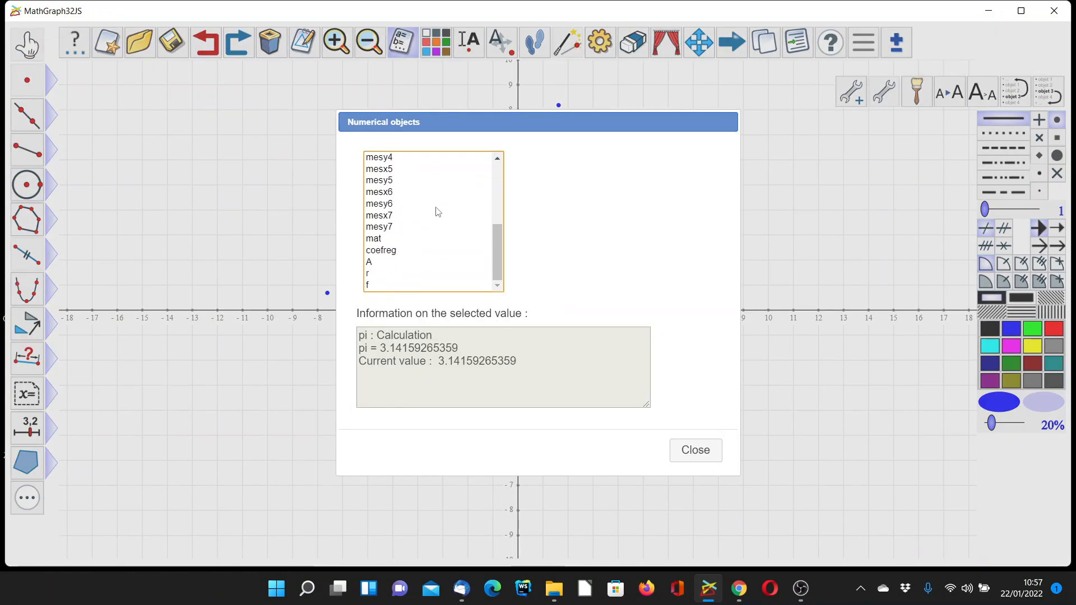
{"action": "left_click", "coordinate": [386, 252]}
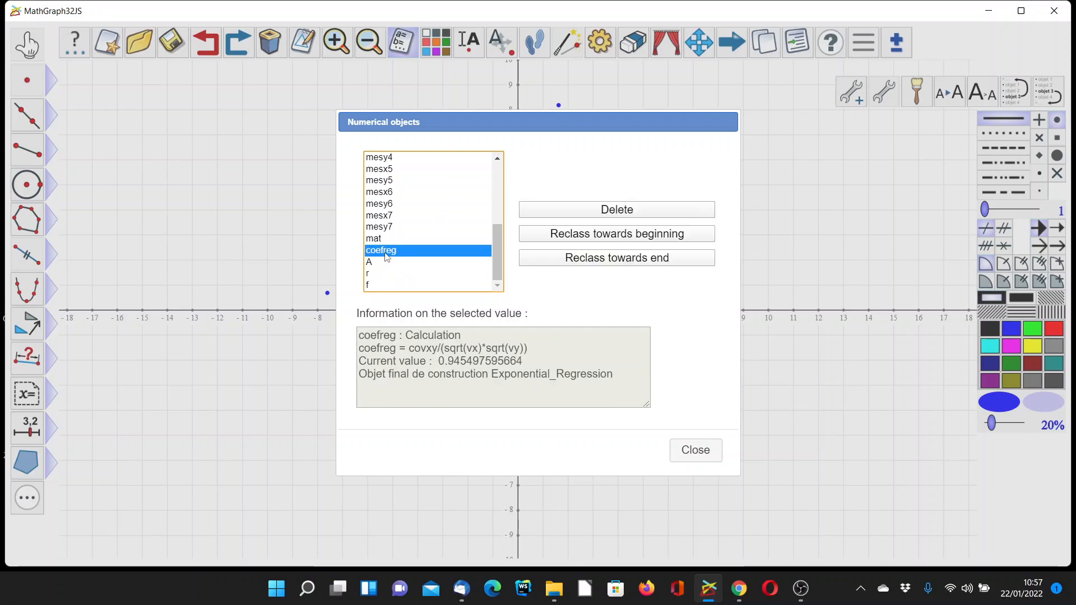
{"action": "left_click", "coordinate": [390, 263]}
{"action": "left_click", "coordinate": [388, 274]}
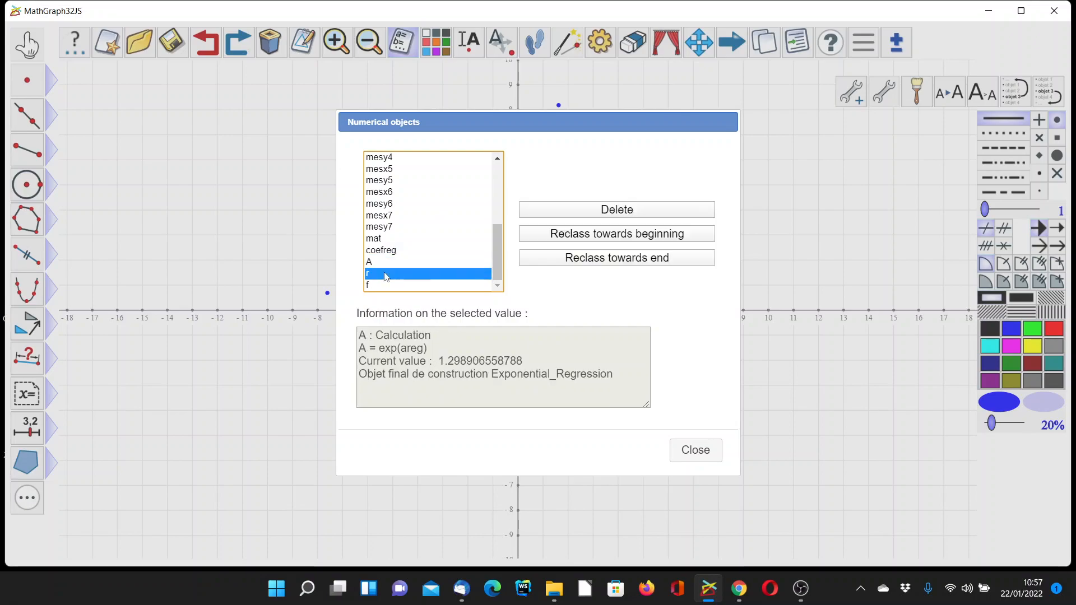
{"action": "left_click", "coordinate": [386, 287]}
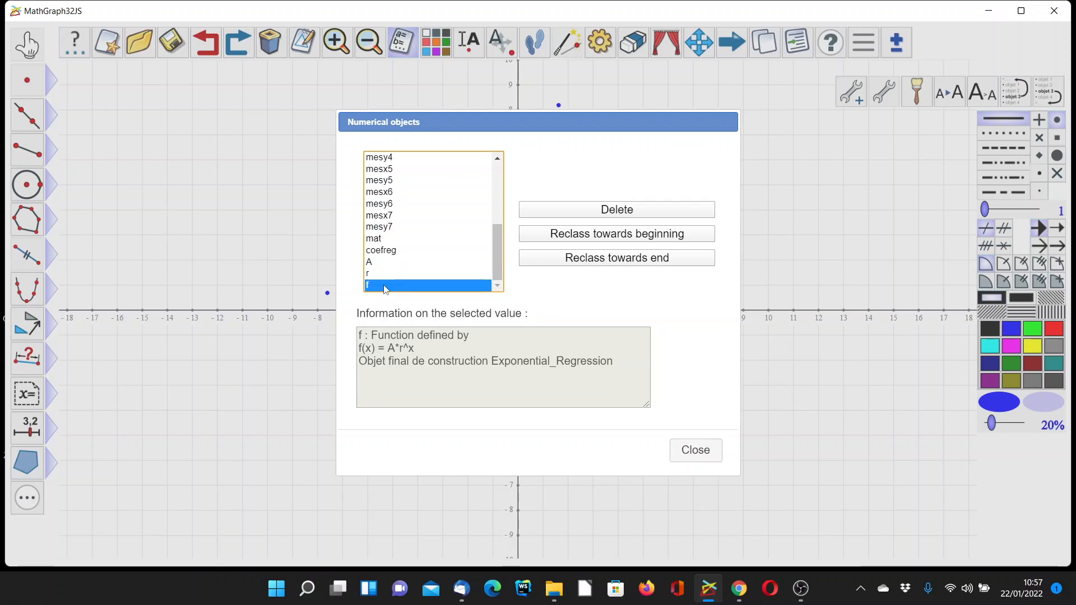
{"action": "left_click", "coordinate": [680, 448]}
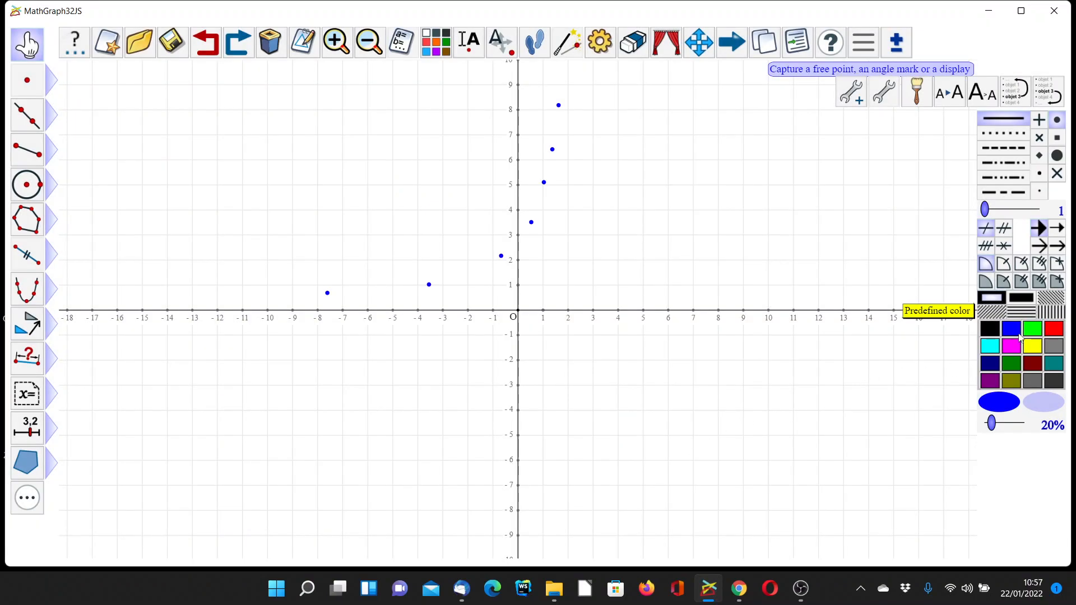
- Plot the curve of function f in red with line thickness 2, over ]-∞;+∞[ in frame (O,I,J), using 1000 points
{"action": "left_click", "coordinate": [1057, 331]}
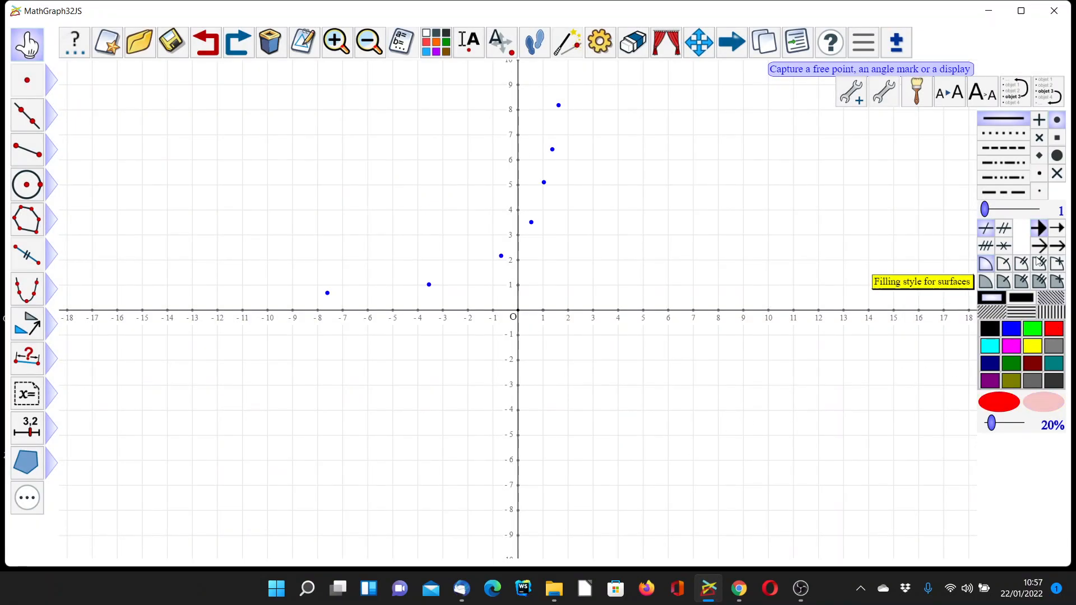
{"action": "left_click", "coordinate": [1003, 211]}
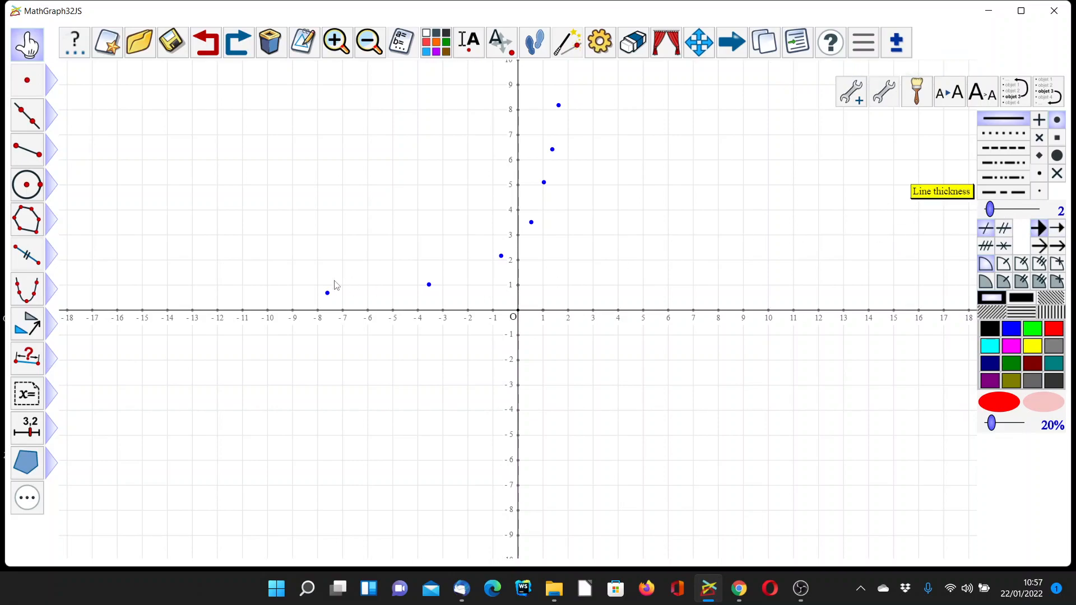
{"action": "left_click", "coordinate": [56, 295]}
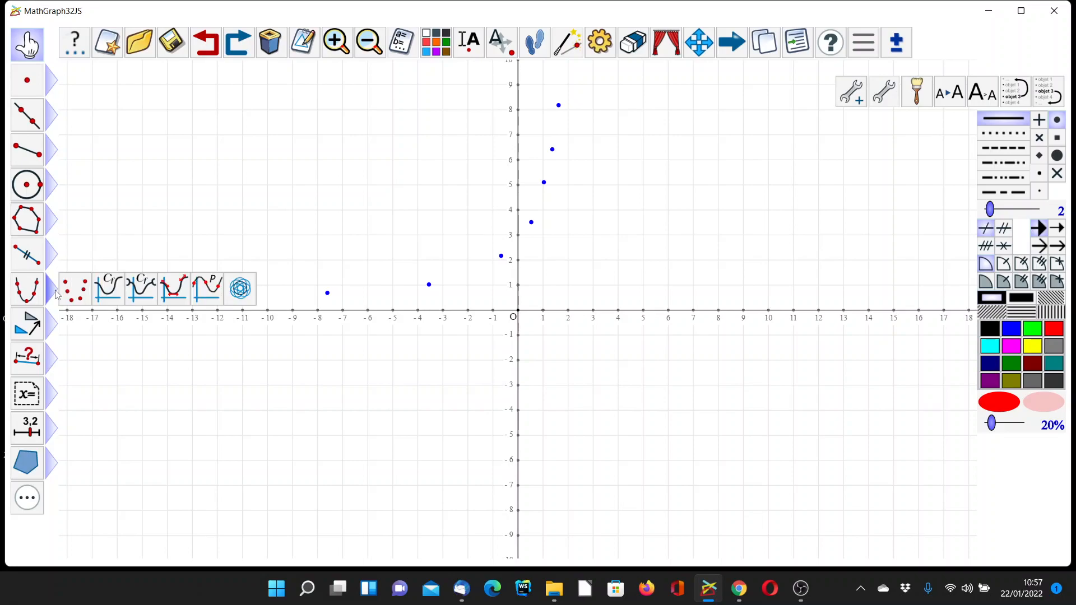
{"action": "left_click", "coordinate": [113, 288]}
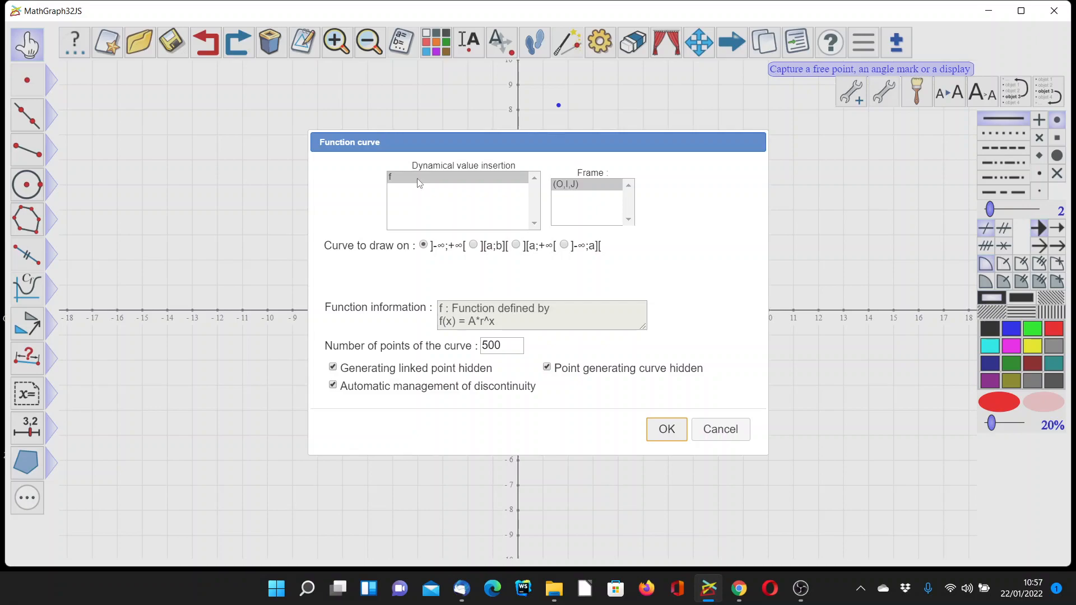
{"action": "left_click", "coordinate": [418, 178]}
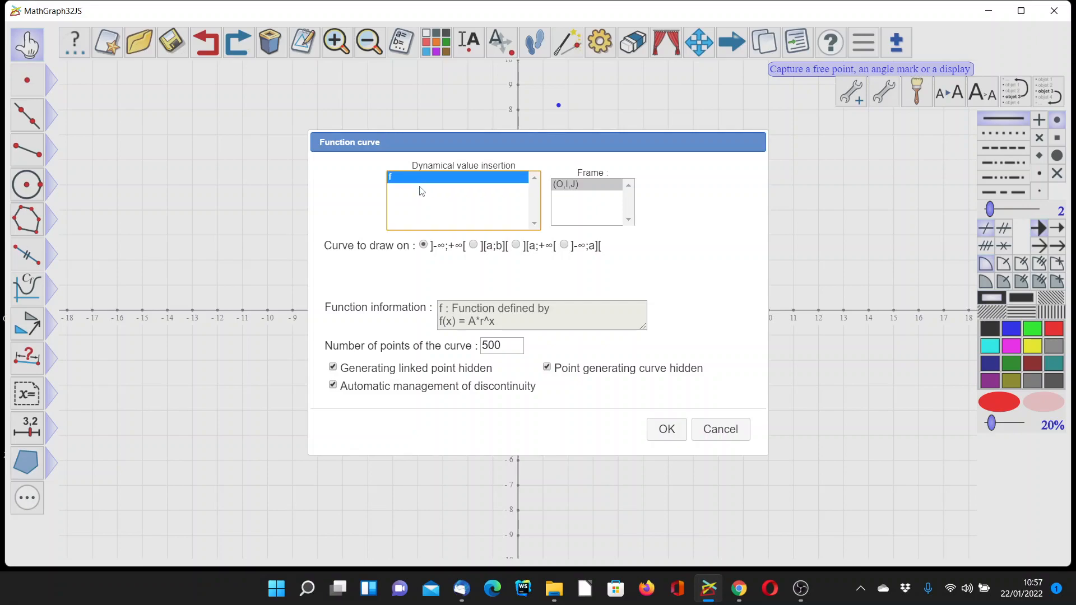
{"action": "double_click", "coordinate": [514, 341]}
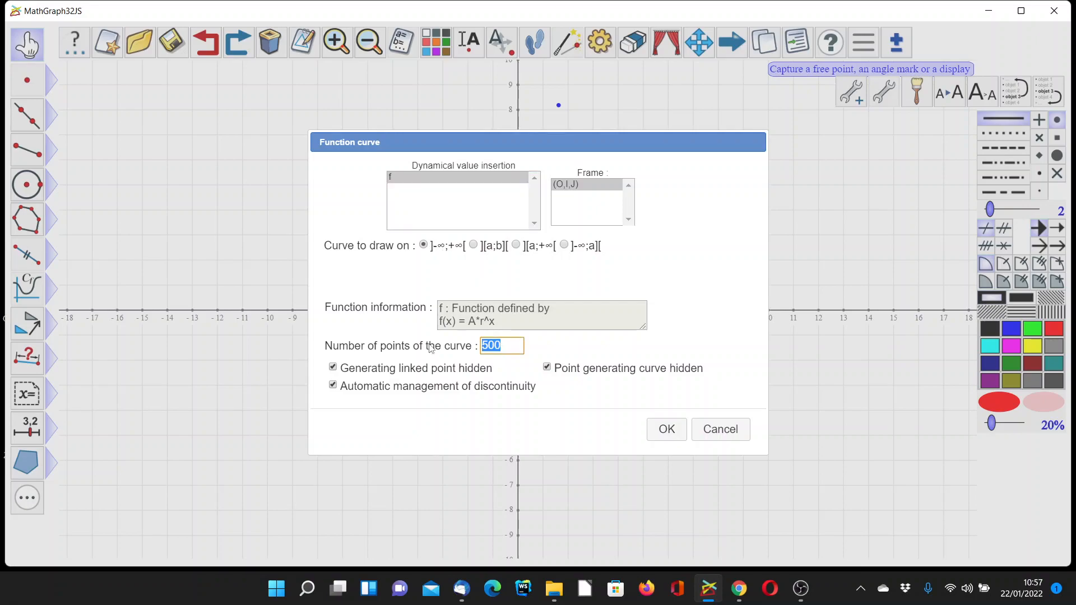
{"action": "type", "text": "1000"}
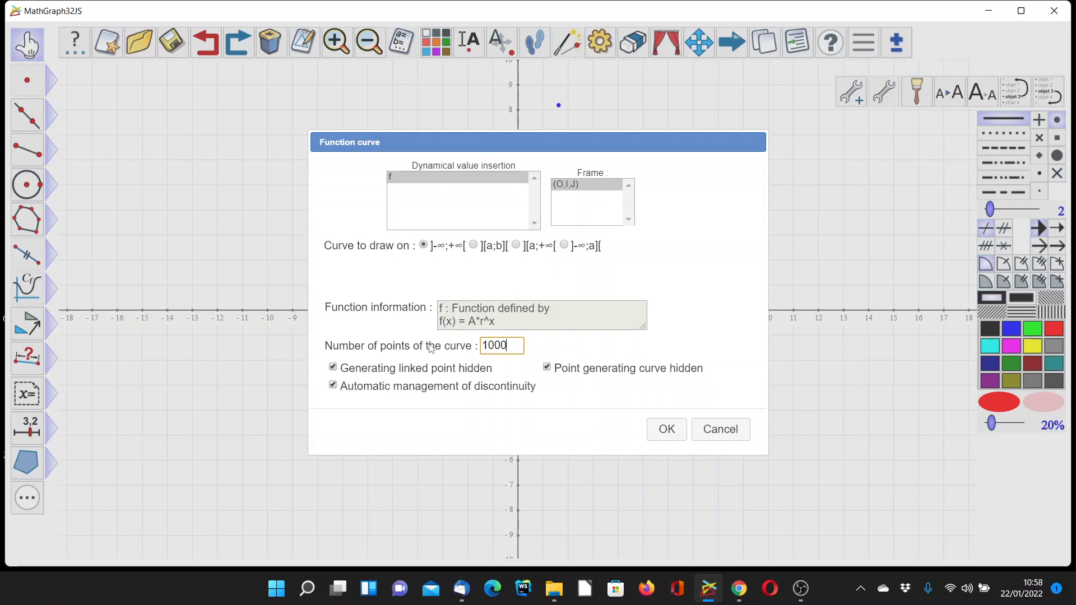
{"action": "left_click", "coordinate": [667, 430]}
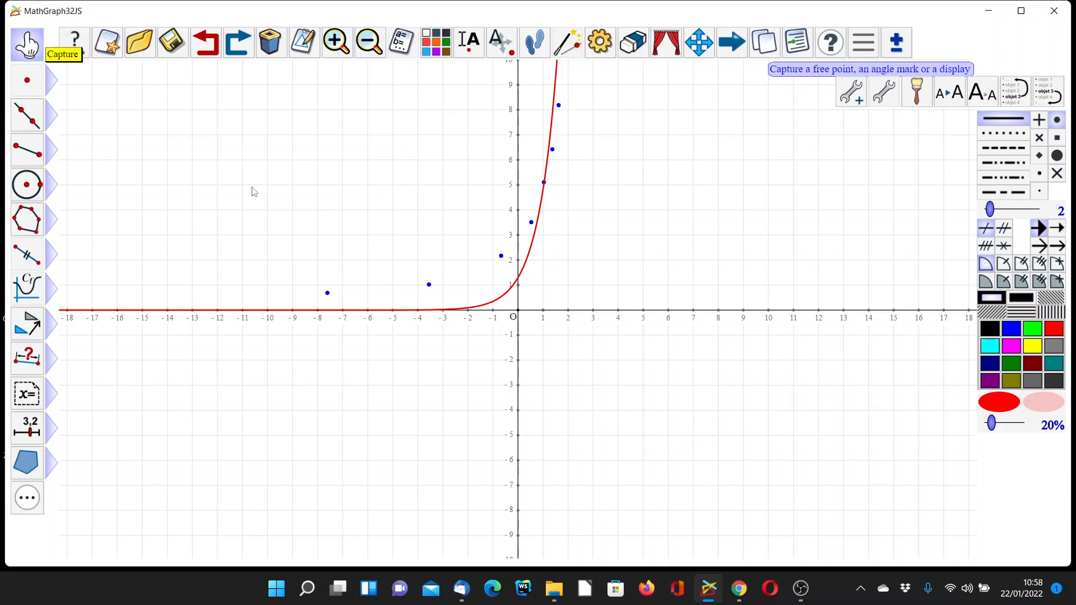
- Move the three leftmost points closer to the red curve and the topmost point to about (1.9, 8.7)
{"action": "left_click_drag", "start_coordinate": [327, 293], "coordinate": [544, 262]}
{"action": "left_click_drag", "start_coordinate": [441, 288], "coordinate": [496, 302]}
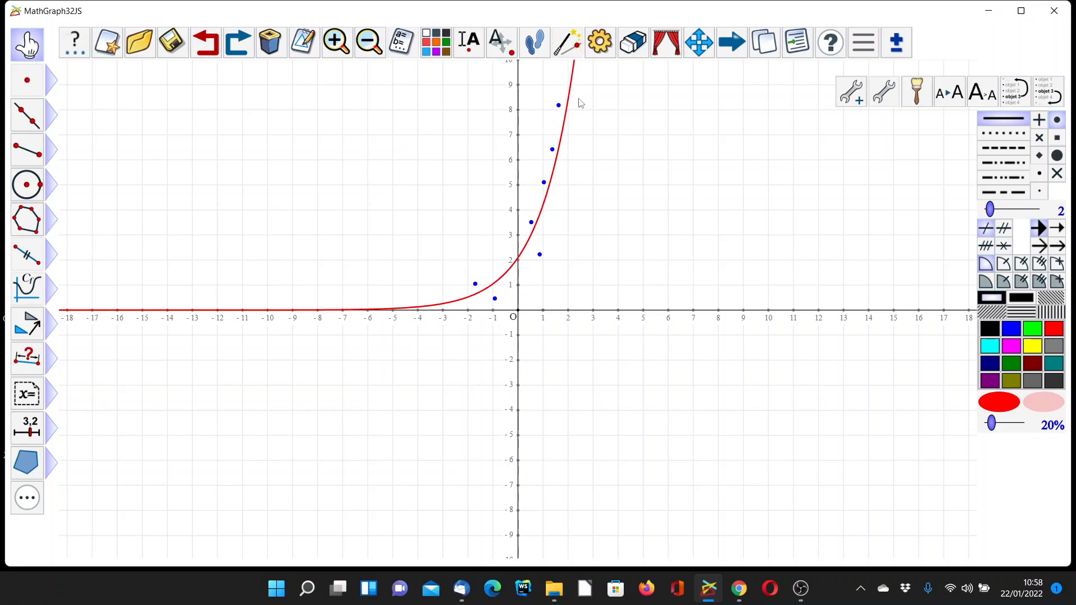
{"action": "left_click_drag", "start_coordinate": [559, 106], "coordinate": [565, 92]}
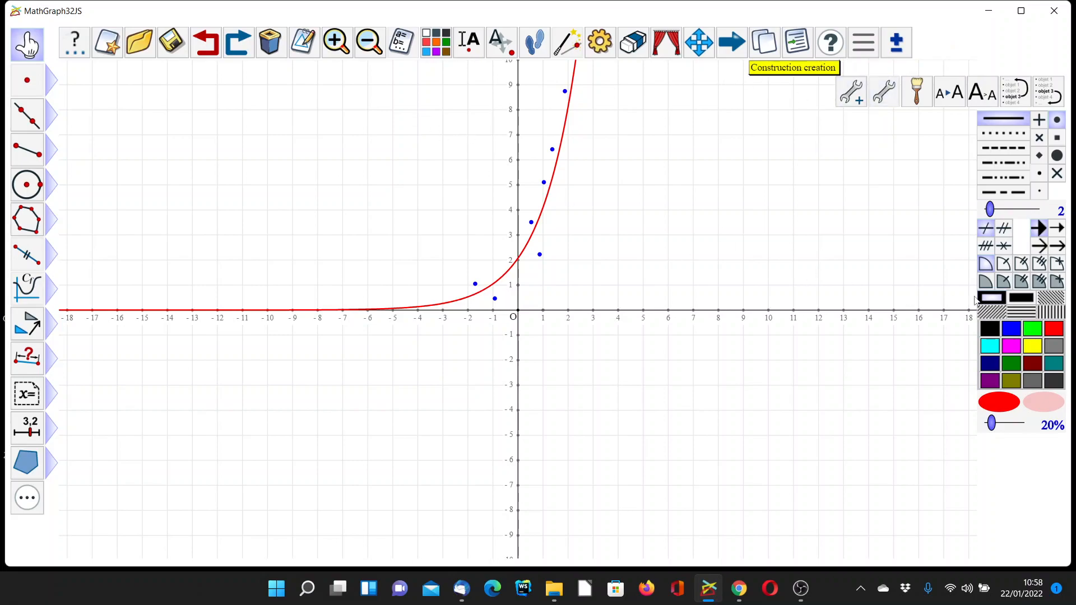
- Set up a blue value display of coefreg in the figure's upper-left area with 4 digits and the starting string "Coef of regression :"
{"action": "left_click", "coordinate": [1007, 335]}
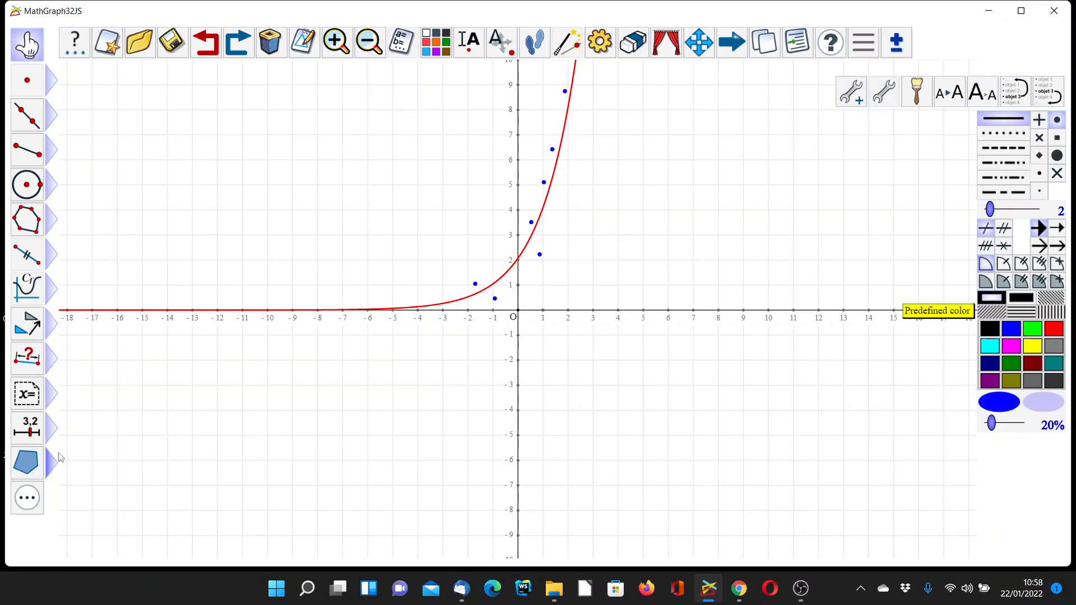
{"action": "left_click", "coordinate": [24, 396]}
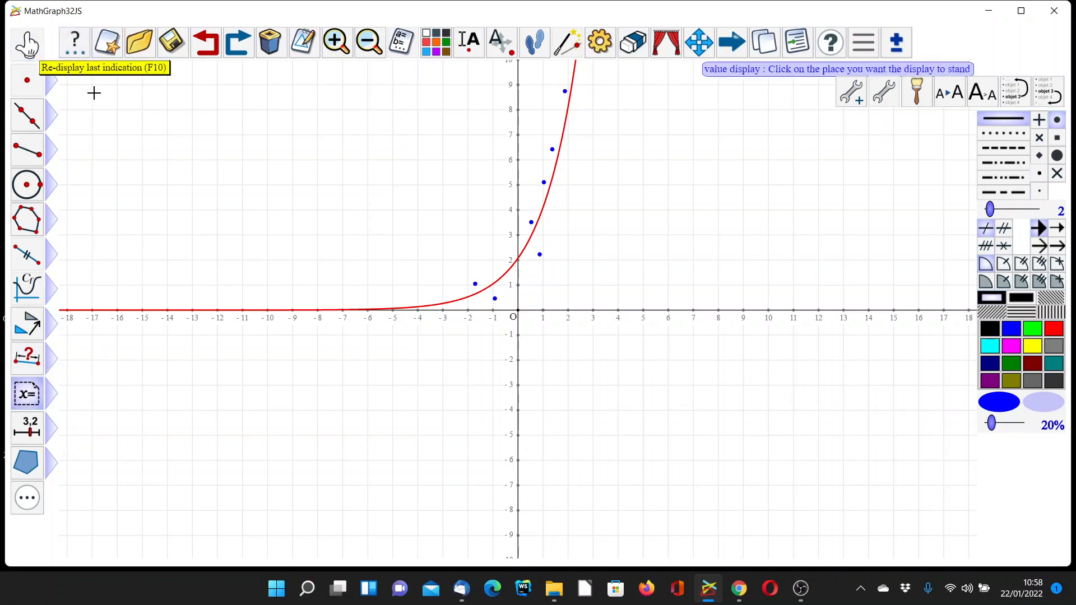
{"action": "left_click", "coordinate": [102, 84]}
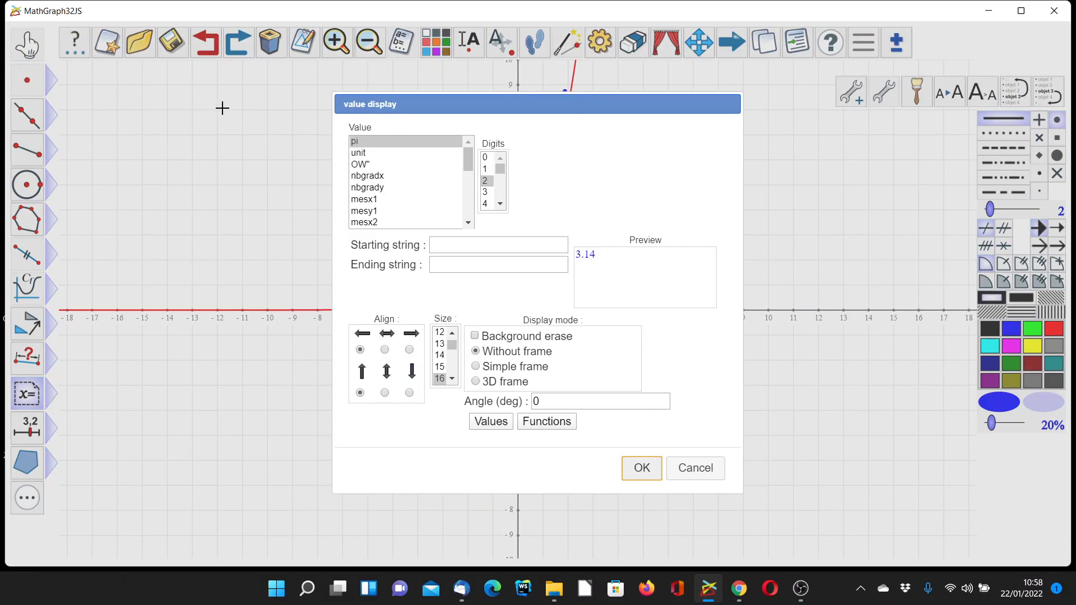
{"action": "scroll", "coordinate": [415, 174], "scroll_direction": "down", "scroll_amount": 5}
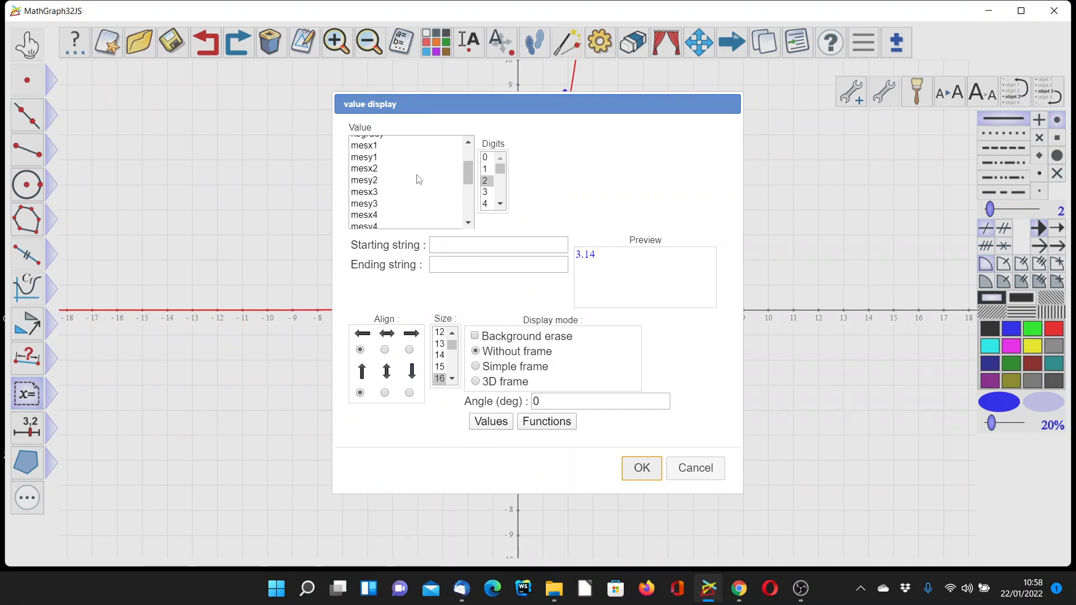
{"action": "left_click", "coordinate": [393, 177]}
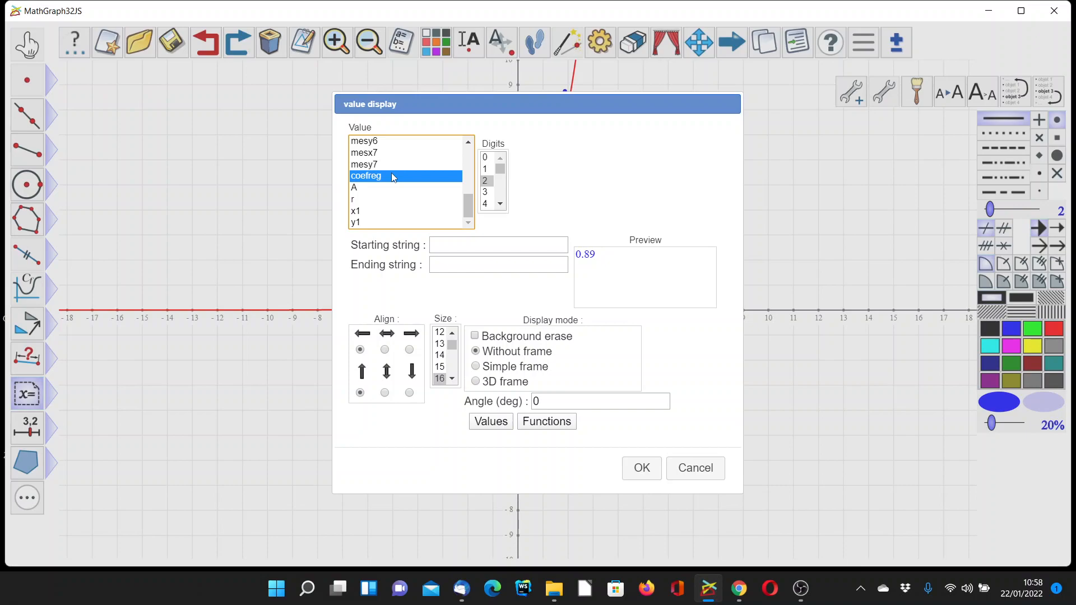
{"action": "left_click", "coordinate": [485, 203]}
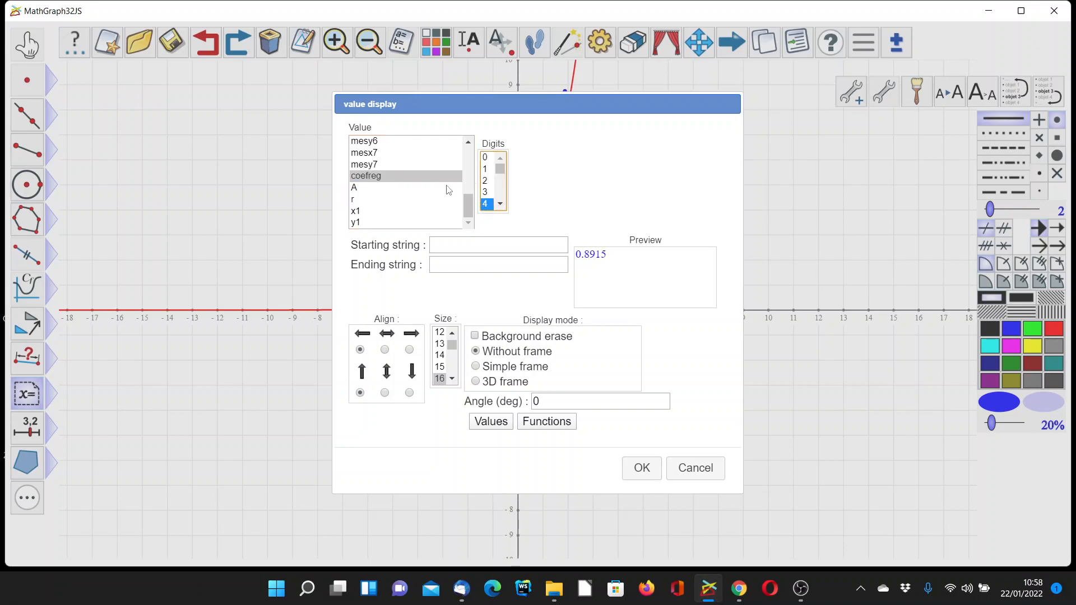
{"action": "left_click", "coordinate": [457, 246]}
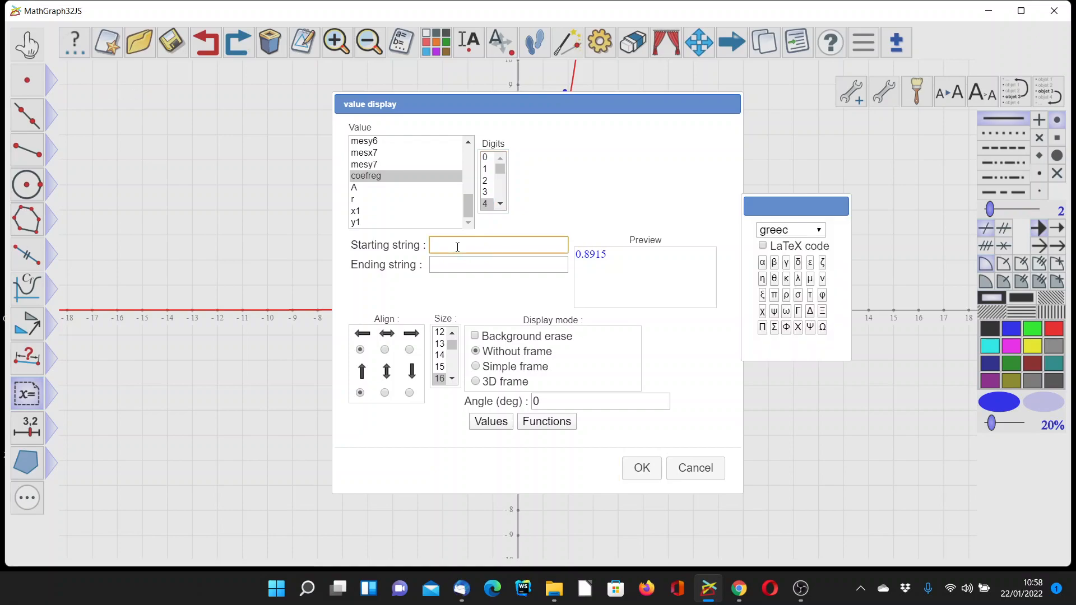
{"action": "type", "text": "Co"}
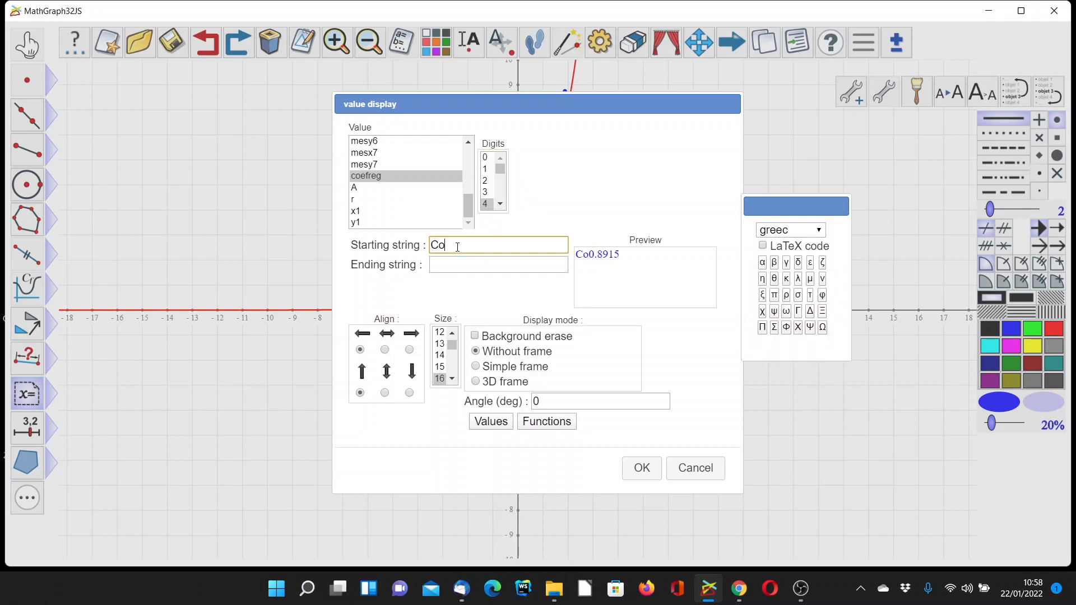
{"action": "type", "text": "ef of regression :"}
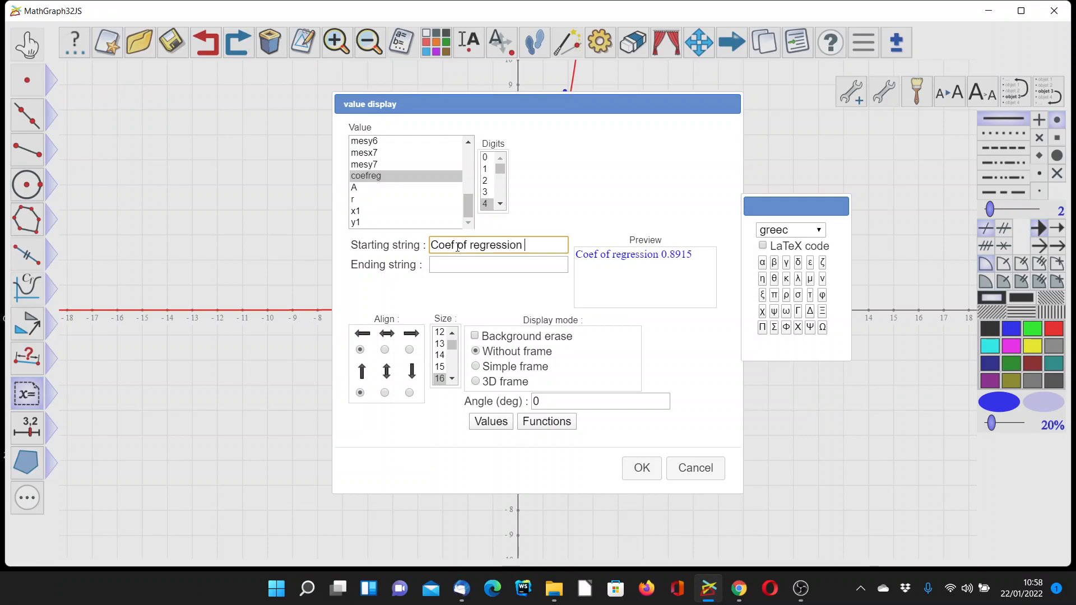
- Enable background erase and text size 18 for the regression coefficient display and create it
{"action": "left_click", "coordinate": [476, 336]}
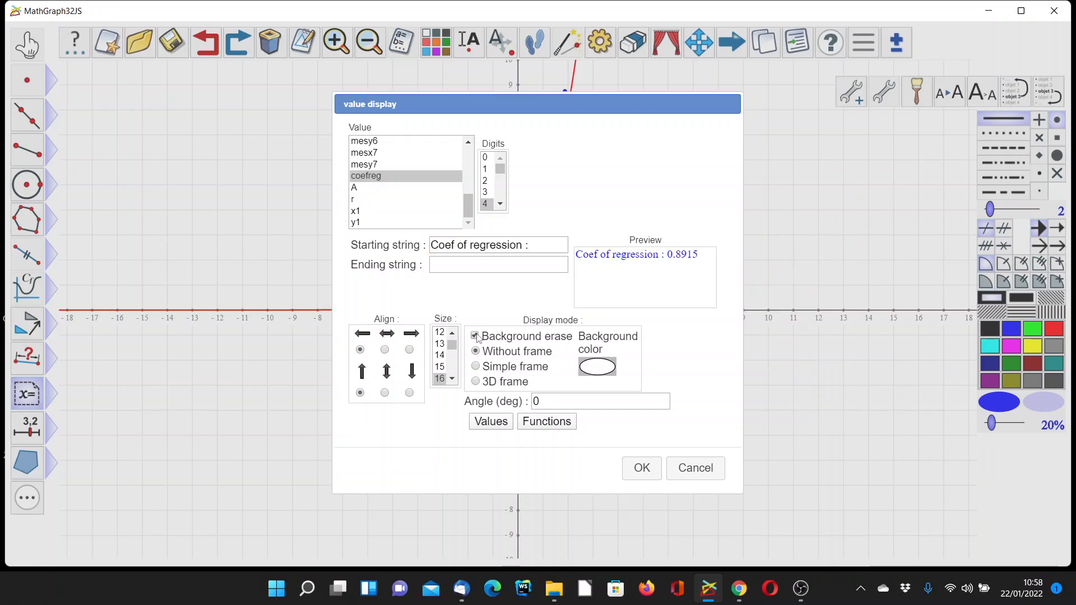
{"action": "left_click", "coordinate": [452, 379]}
{"action": "left_click", "coordinate": [439, 373]}
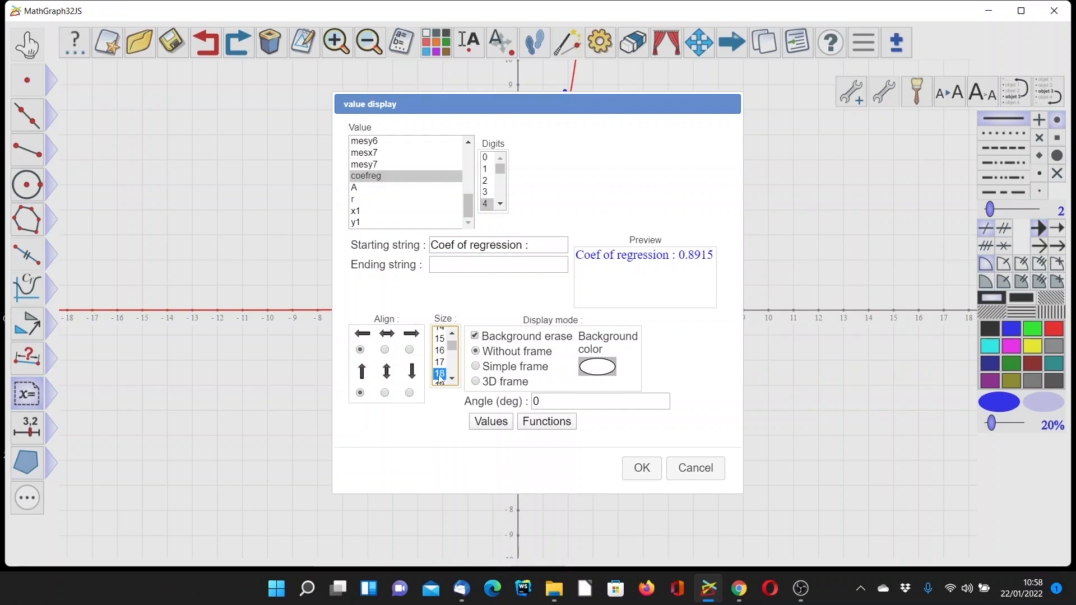
{"action": "left_click", "coordinate": [642, 468]}
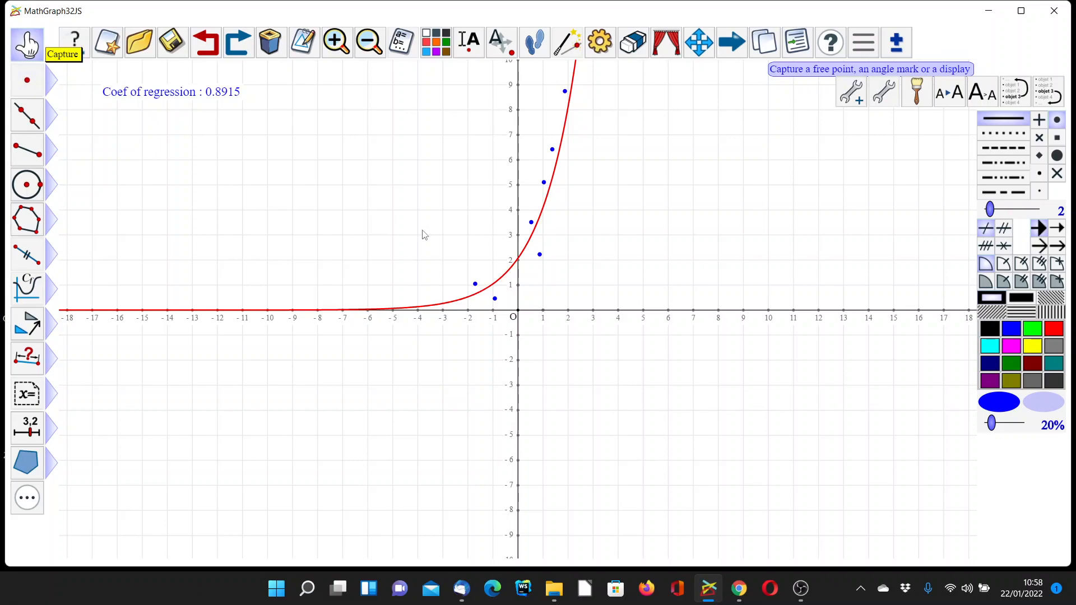
- Reposition the lower free points nearer to the red curve, placing the one right of the y-axis at about (0.7, 2.75)
{"action": "left_click_drag", "start_coordinate": [540, 253], "coordinate": [536, 242]}
{"action": "left_click_drag", "start_coordinate": [495, 298], "coordinate": [464, 297]}
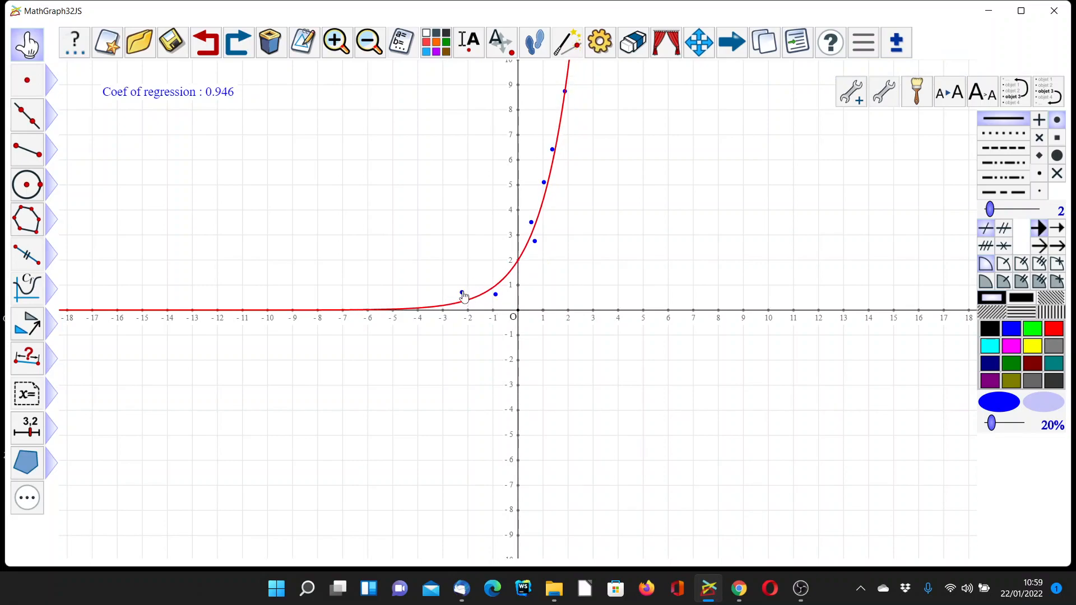